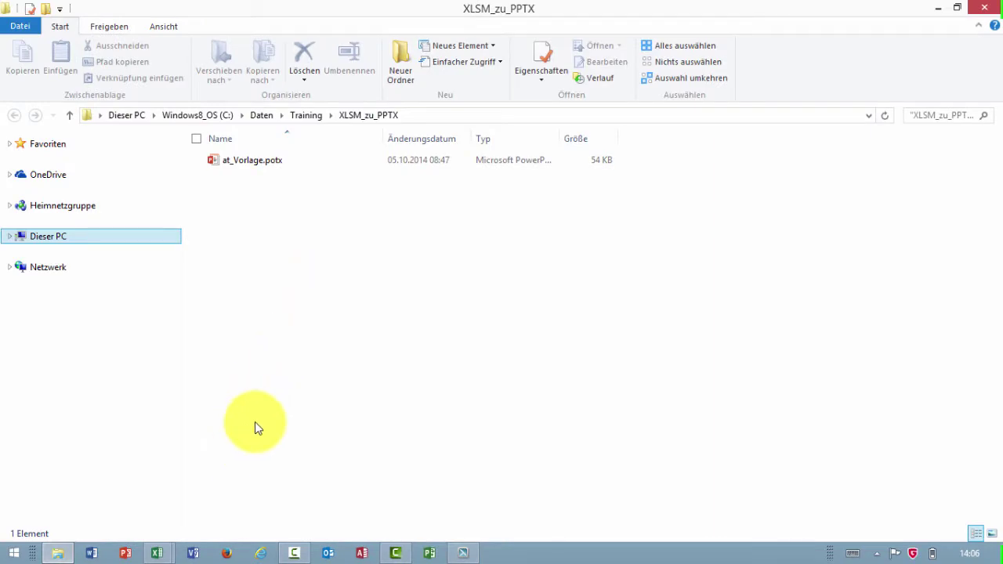
Step: Check in Extras > Verweise that the PowerPoint 15.0 Object Library is referenced, without changing anything
left_click(159, 553)
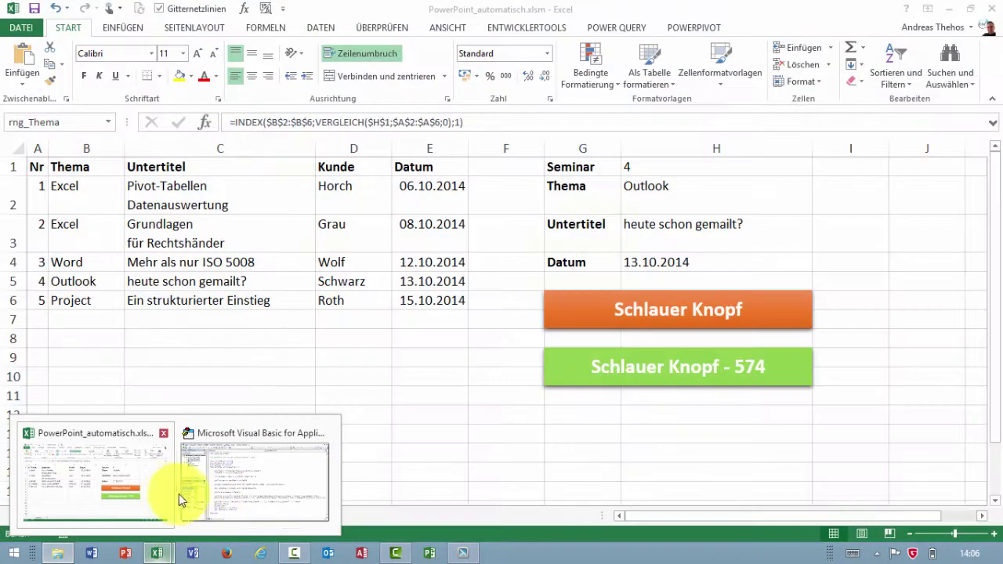
left_click(211, 501)
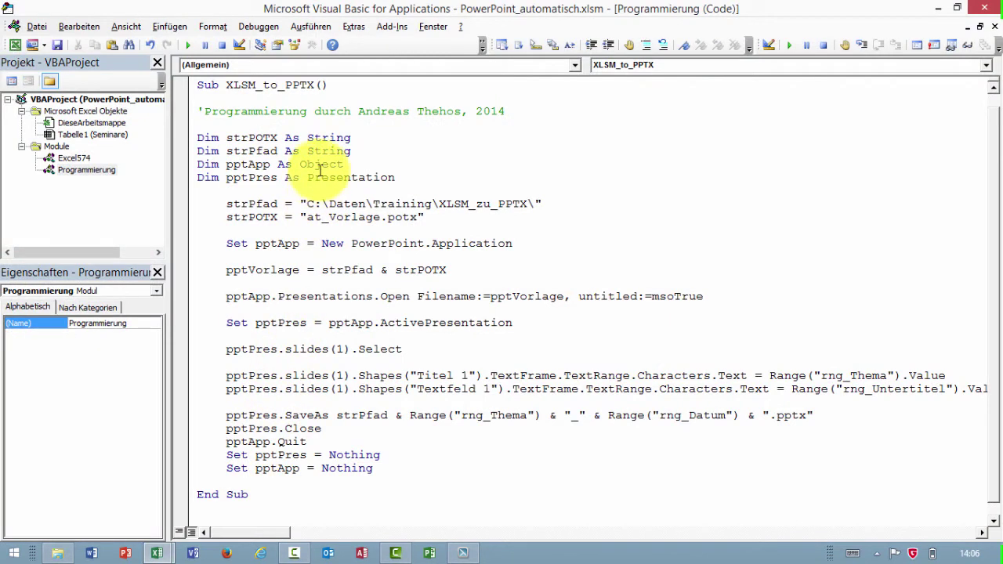
left_click(353, 28)
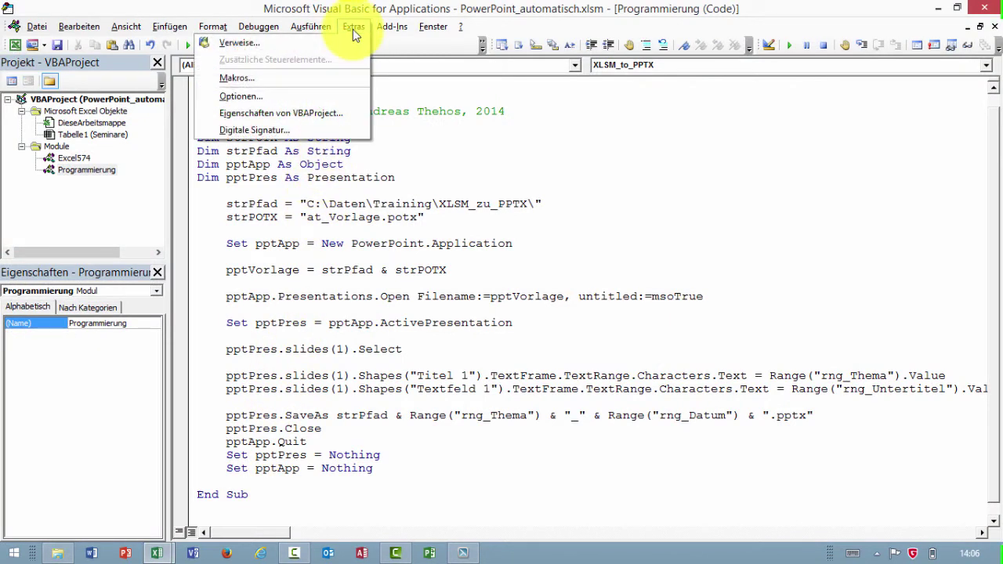
left_click(336, 40)
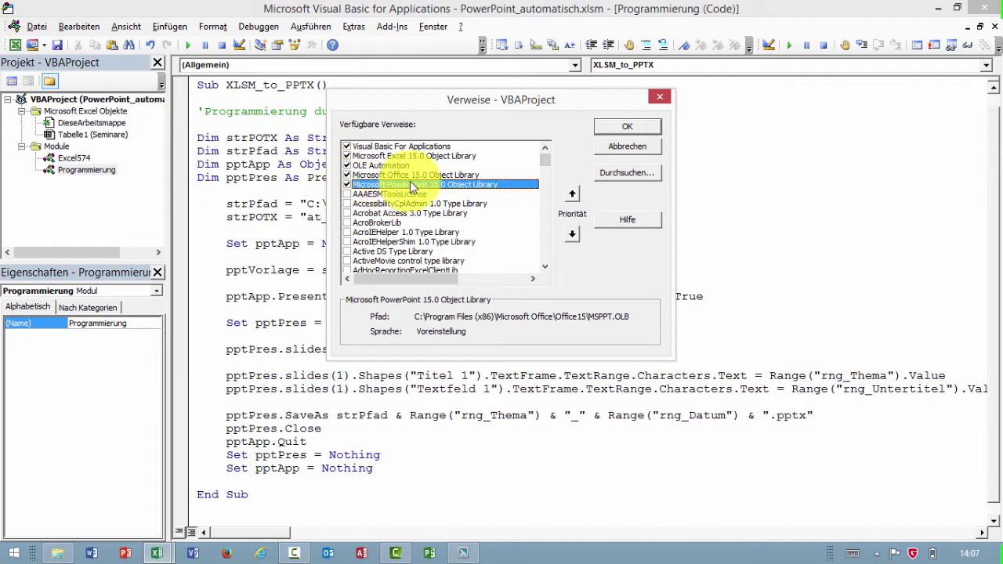
left_click_drag(548, 163, 547, 206)
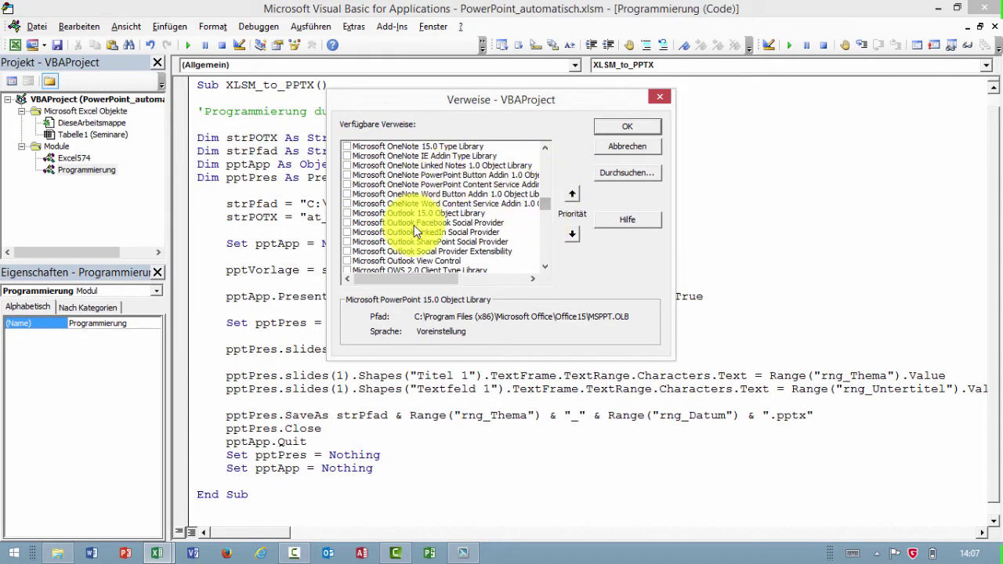
left_click(610, 148)
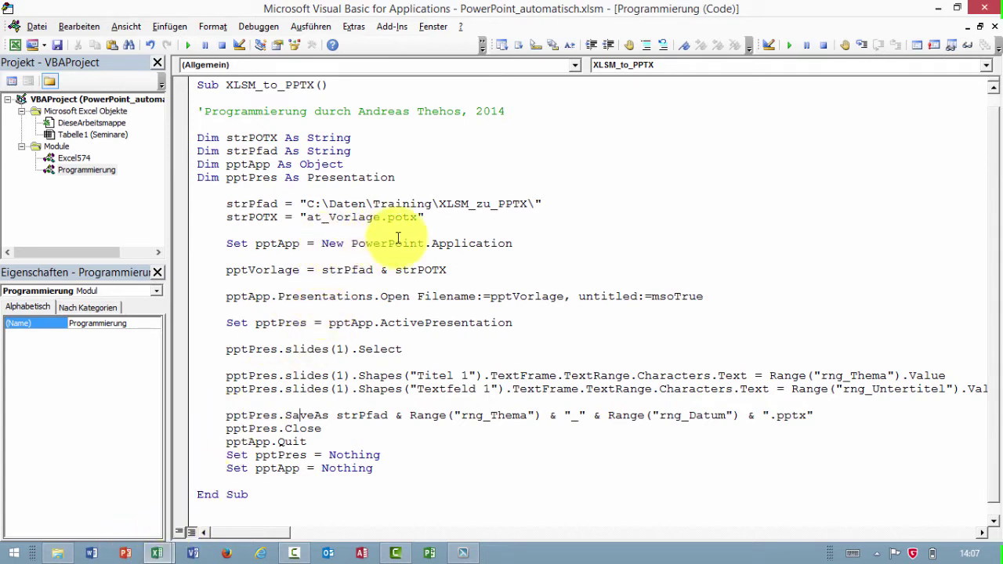
left_click_drag(512, 243, 315, 243)
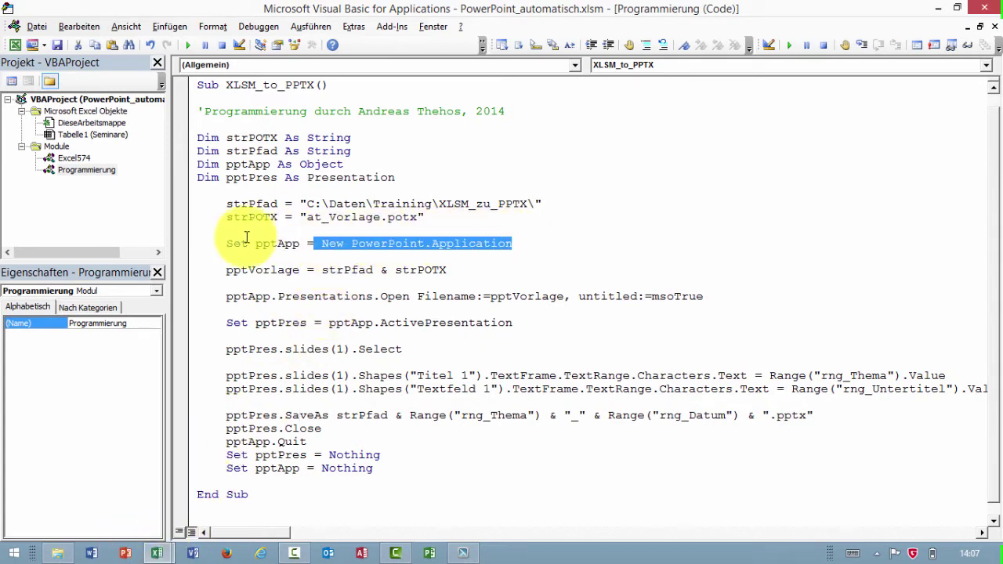
left_click_drag(246, 237, 226, 243)
left_click(239, 249)
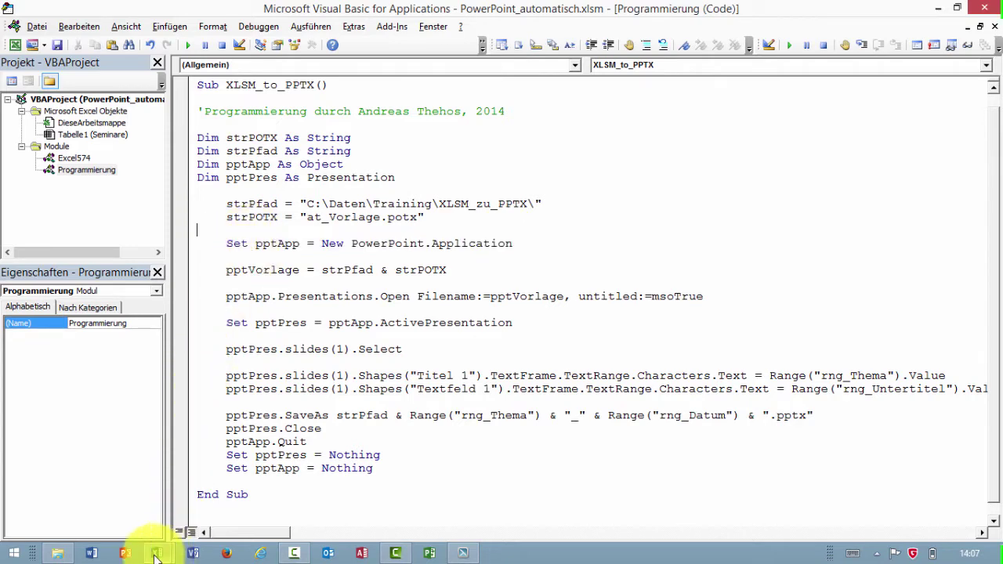
Step: Enter seminar number 3 in cell H1 and run the Schlauer Knopf macro
mouse_move(143, 550)
left_click(107, 468)
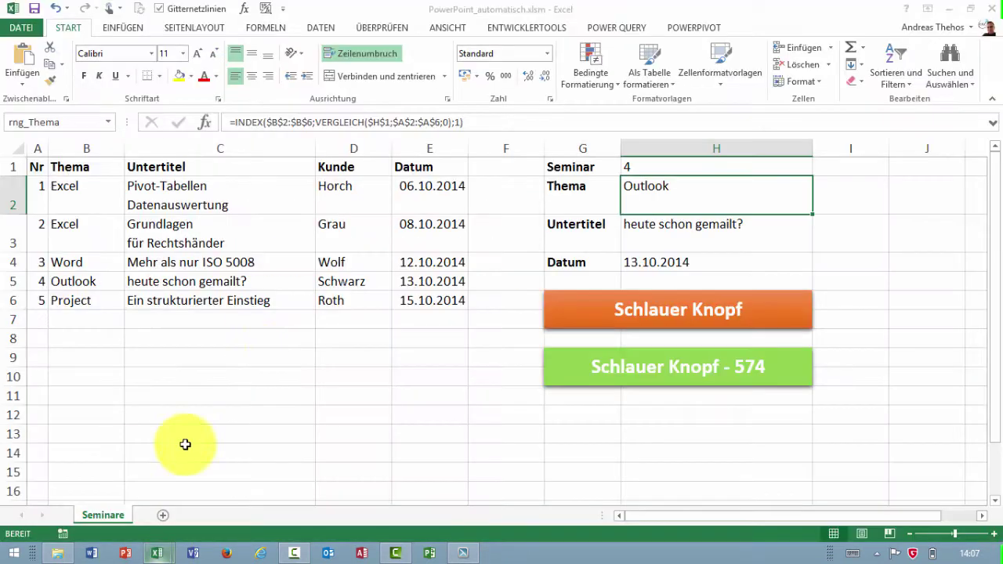
left_click(633, 168)
type("3")
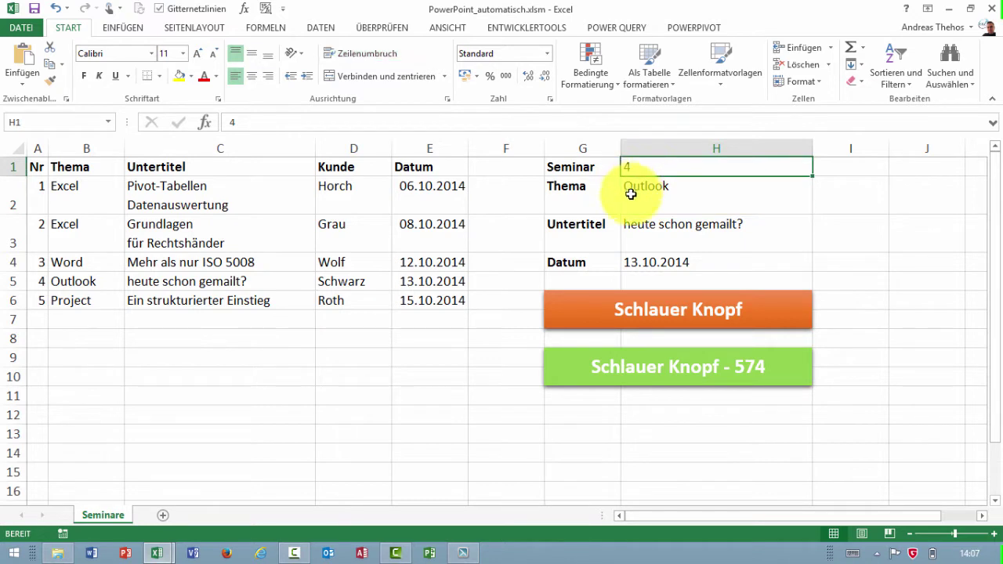
key("Return")
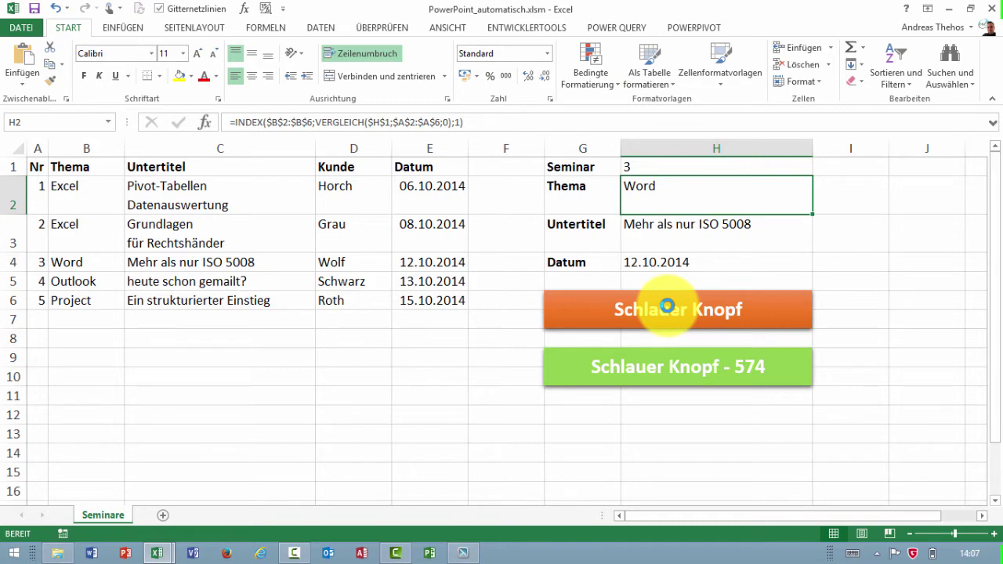
left_click(666, 306)
Step: Open Word_12.10.2014.pptx from the XLSM_zu_PPTX folder to check its first slide, then close it
left_click(57, 553)
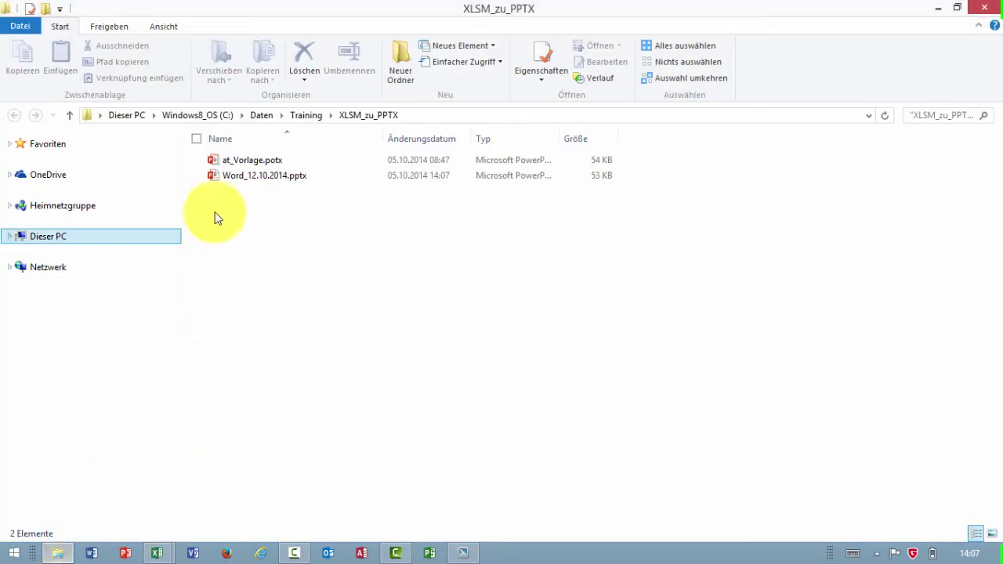
double_click(264, 177)
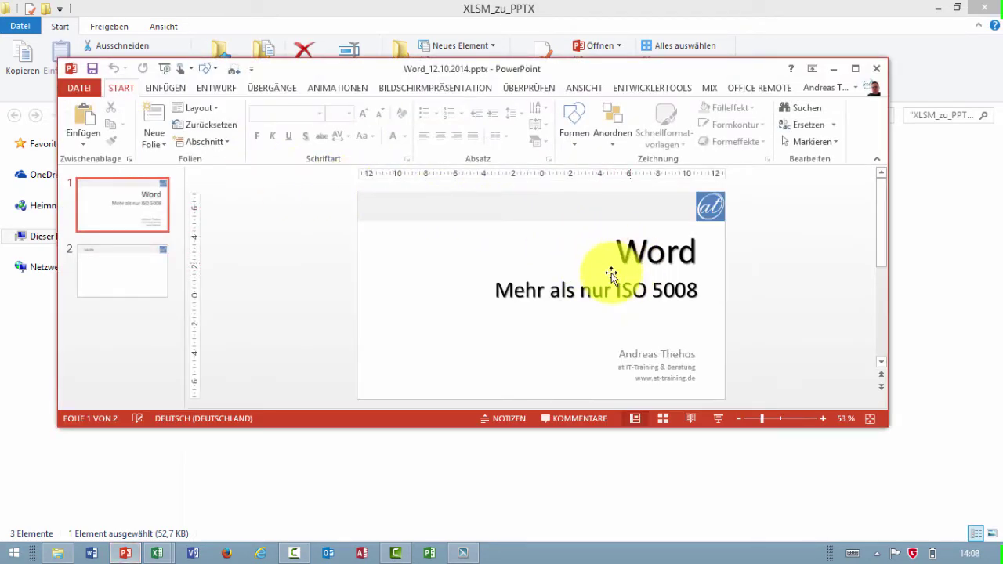
left_click(878, 72)
mouse_move(196, 539)
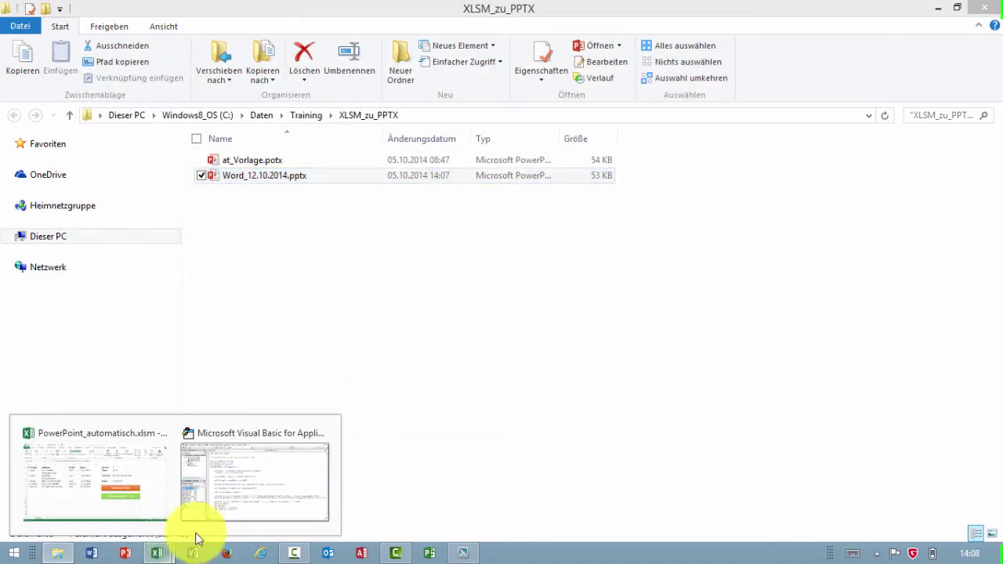
left_click(239, 494)
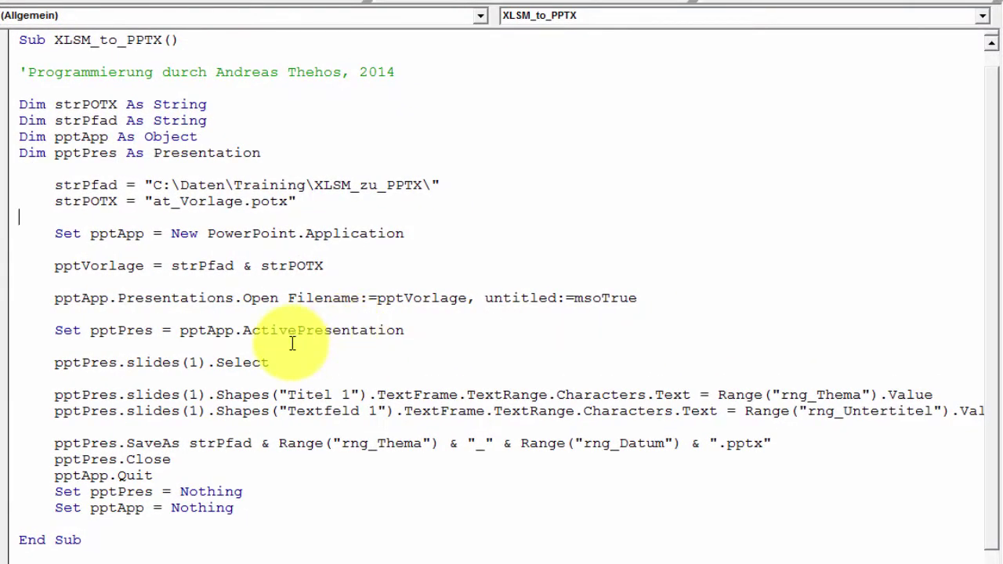
Step: Insert a blank line between the Textfeld 1 statement and pptPres.SaveAs, reviewing the slides statements
left_click(443, 330)
left_click_drag(442, 330, 56, 330)
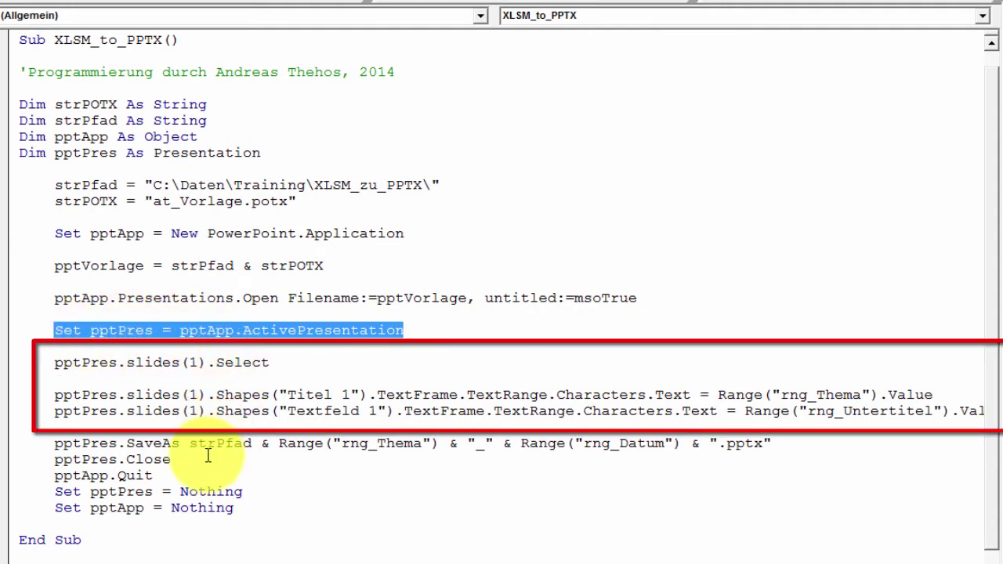
left_click(82, 411)
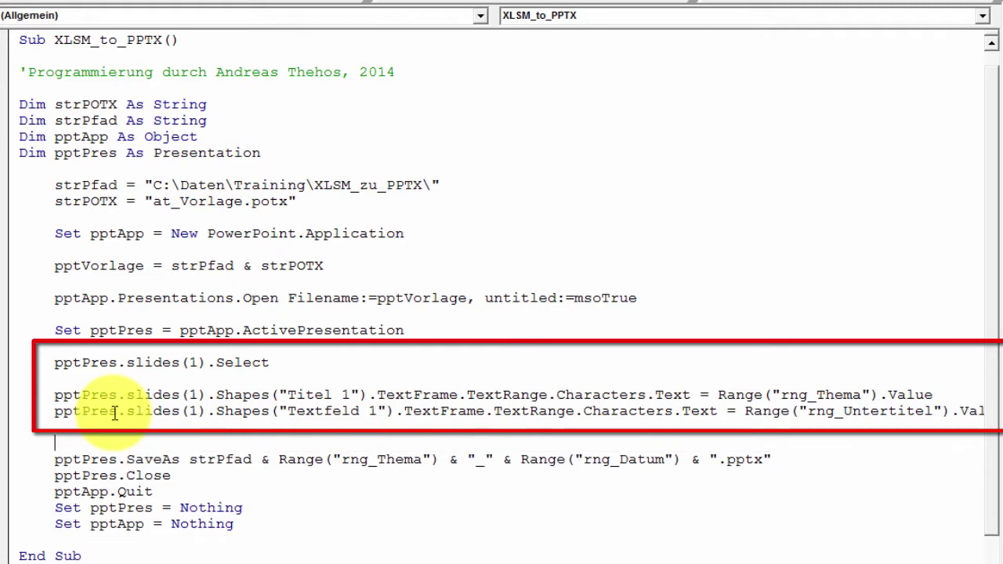
key("Return")
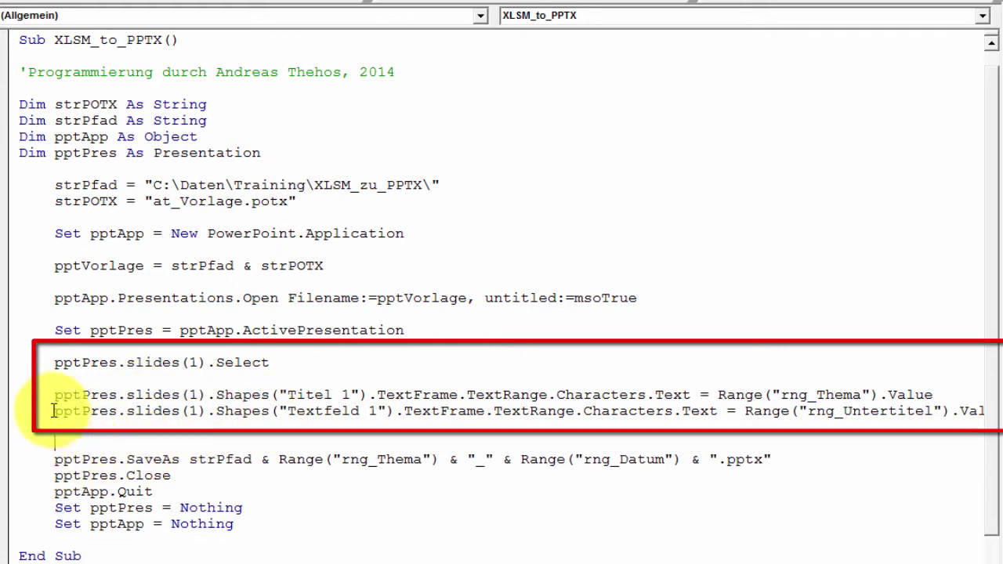
left_click_drag(17, 360, 4, 416)
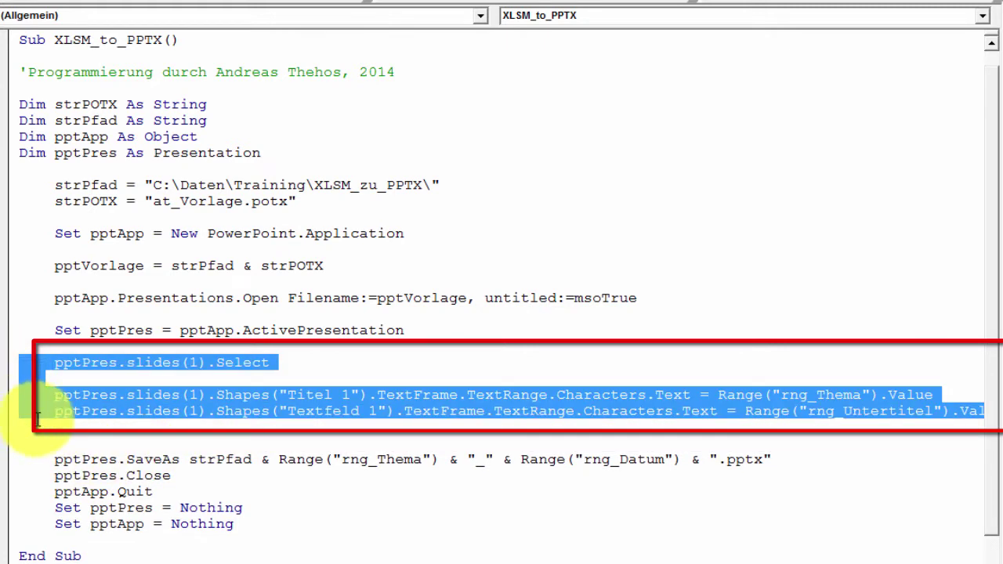
left_click(156, 401)
double_click(88, 363)
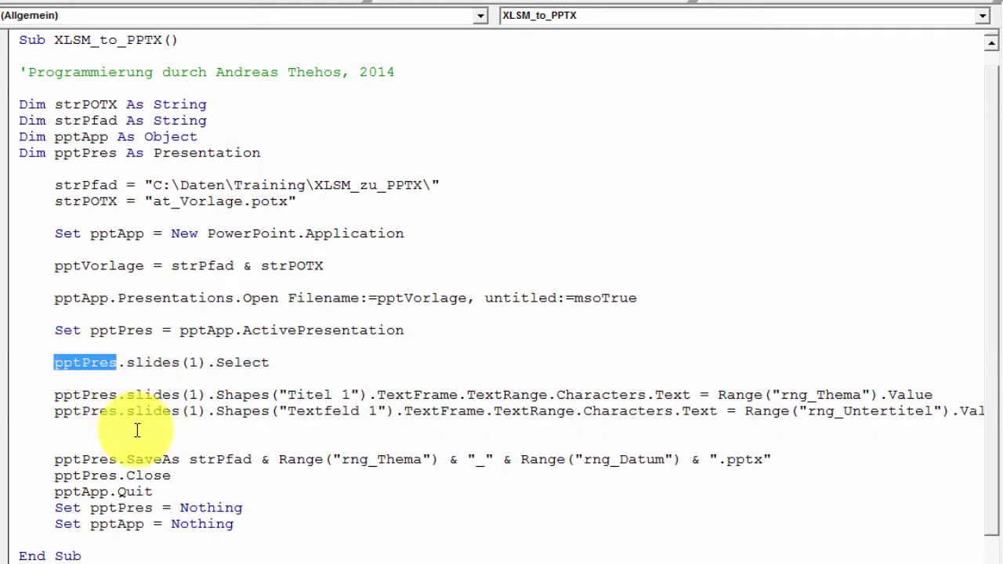
double_click(153, 362)
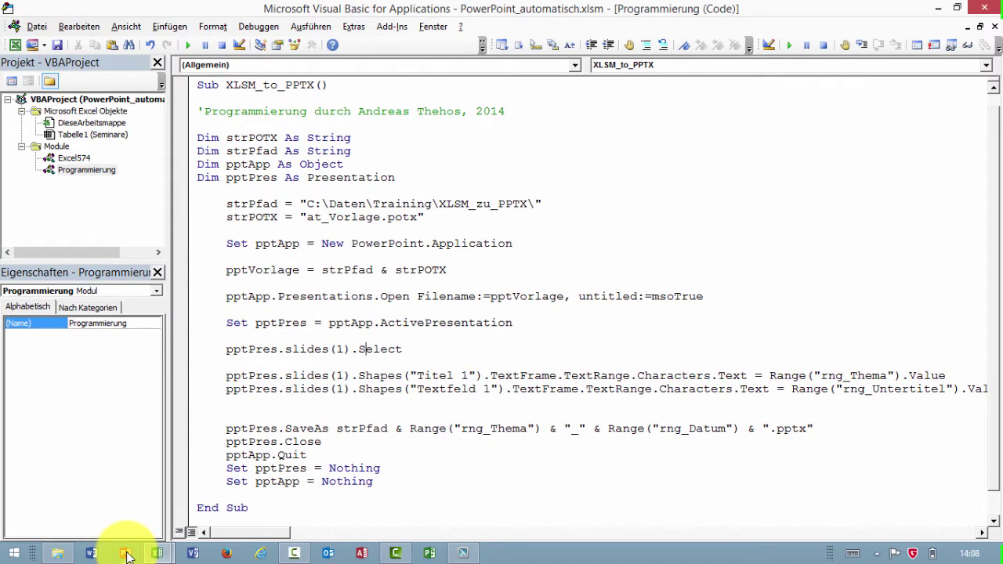
Step: Launch PowerPoint and start a new presentation from at_Vorlage.potx in the XLSM_zu_PPTX folder
left_click(128, 555)
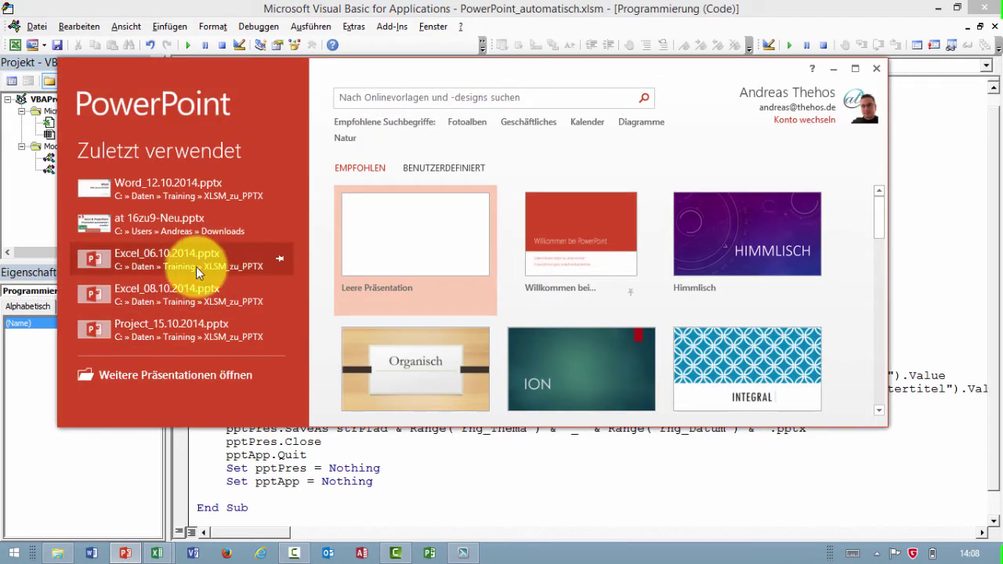
left_click(59, 553)
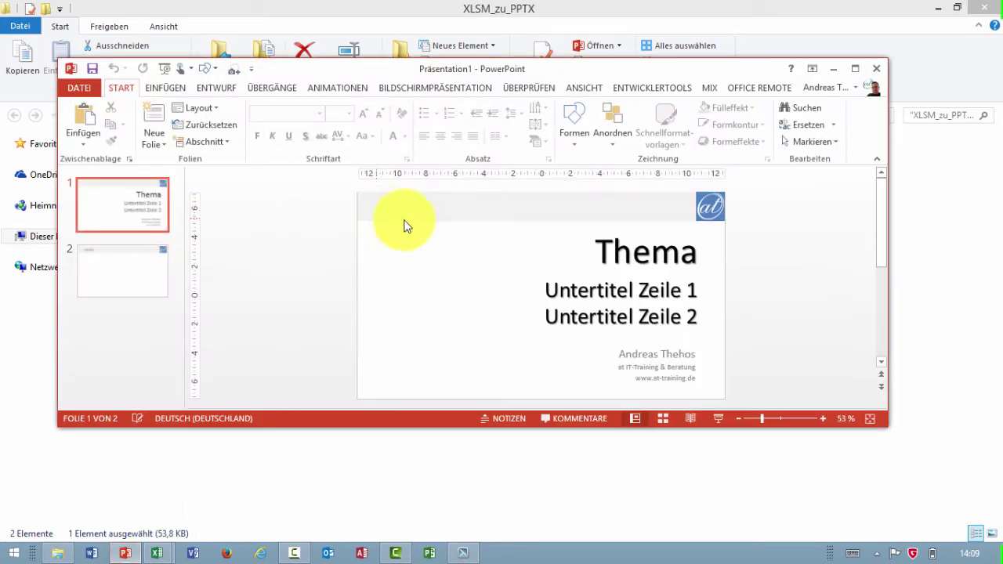
Step: Use the Auswahlbereich pane to identify slide 1's shape names, Titel 1 and Textfeld 1
left_click(855, 68)
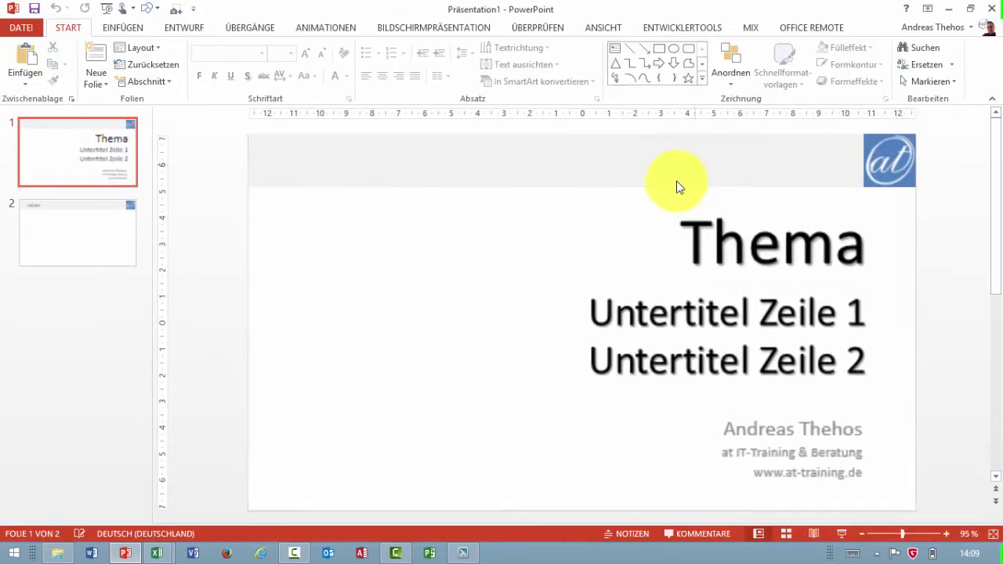
left_click(703, 235)
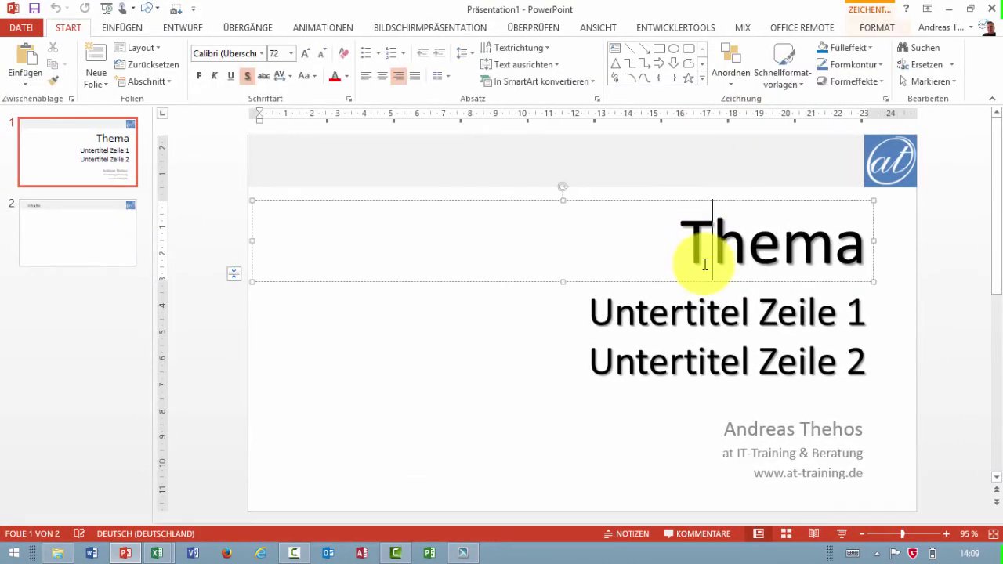
left_click(645, 308)
left_click(718, 248)
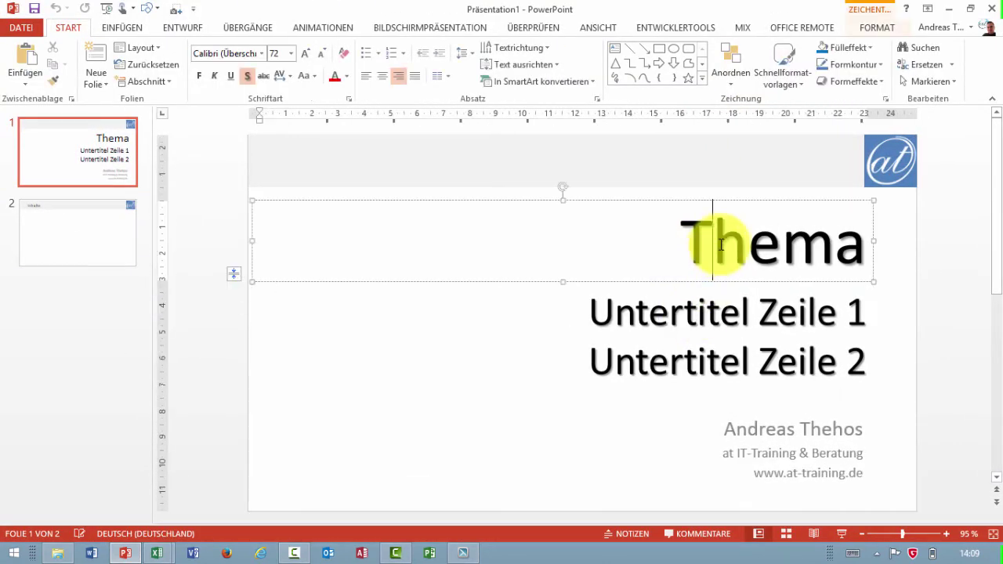
left_click(866, 30)
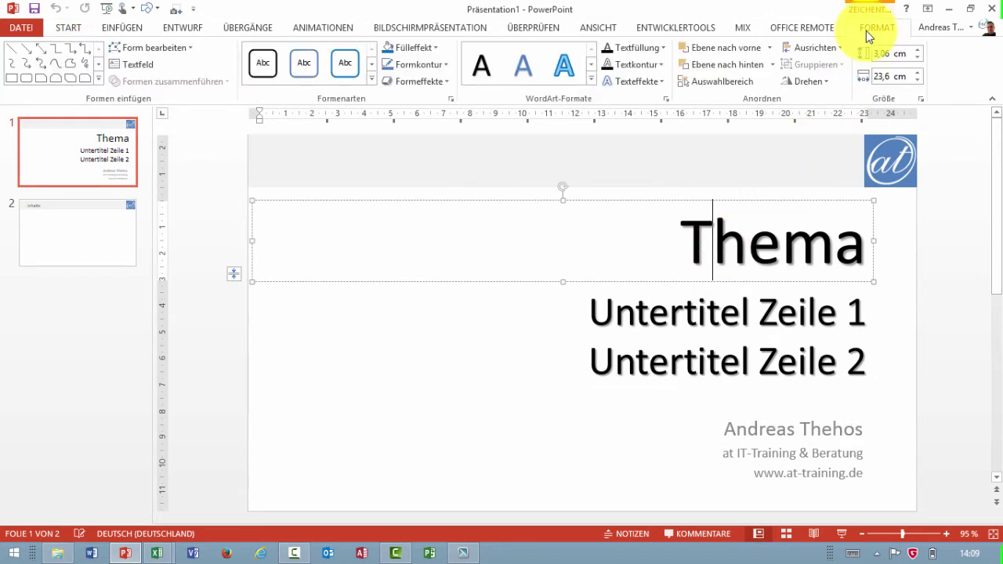
left_click(735, 82)
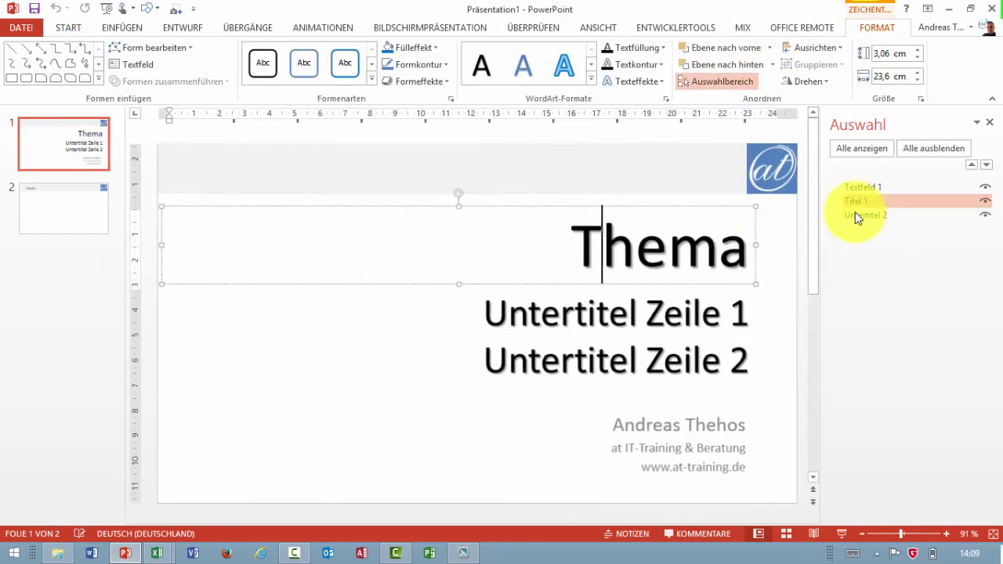
left_click(691, 314)
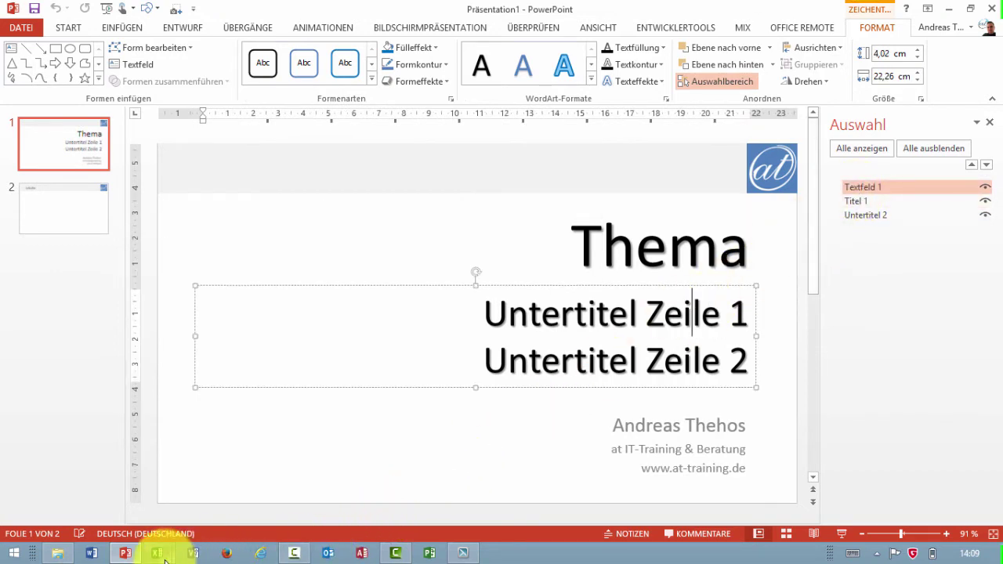
mouse_move(159, 555)
left_click(259, 520)
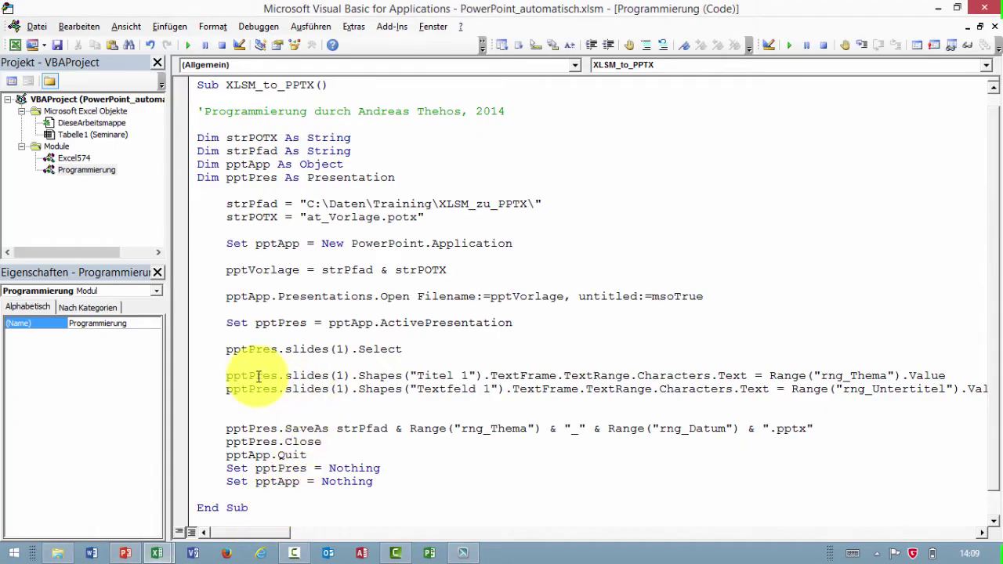
left_click_drag(233, 376, 477, 375)
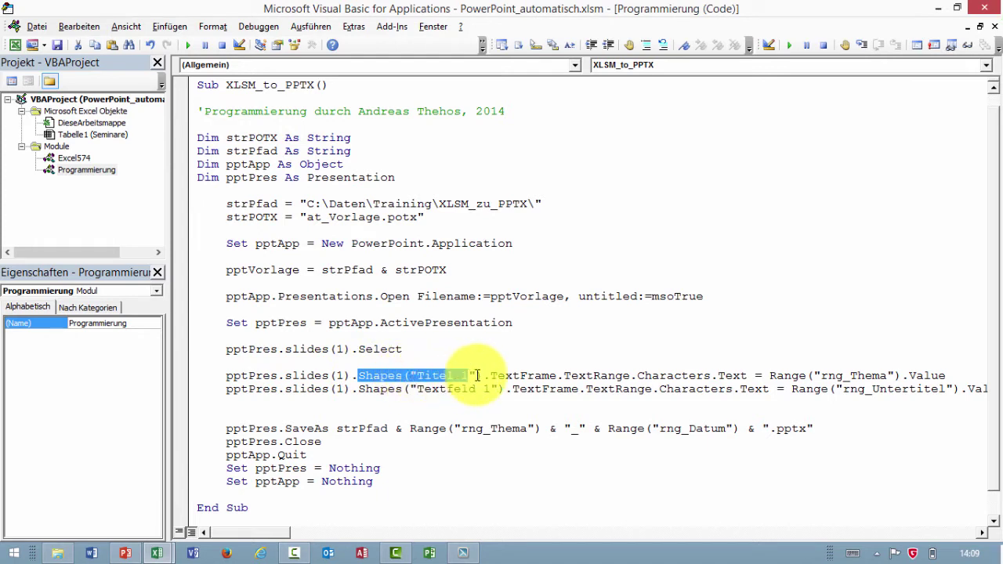
double_click(531, 375)
double_click(596, 375)
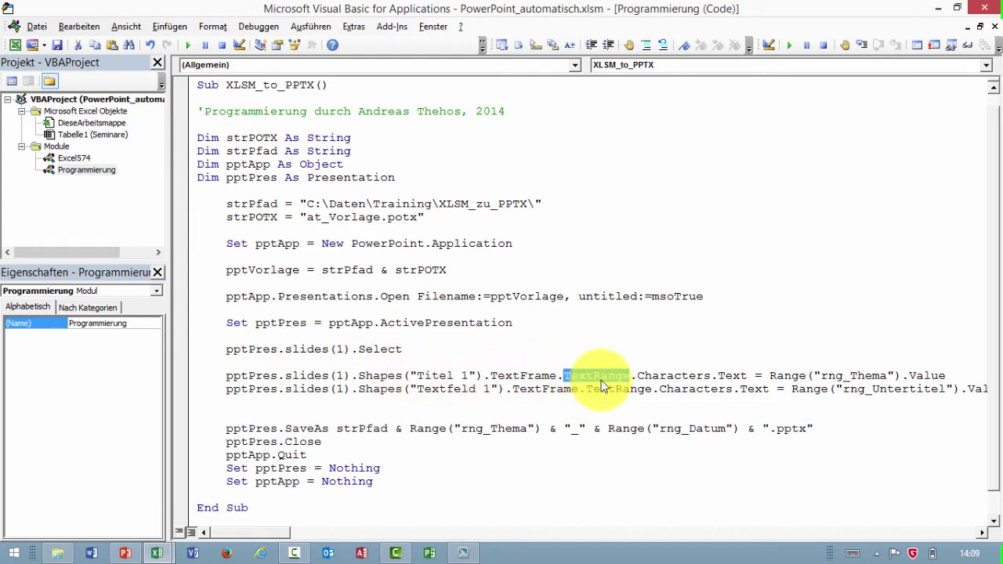
left_click(660, 376)
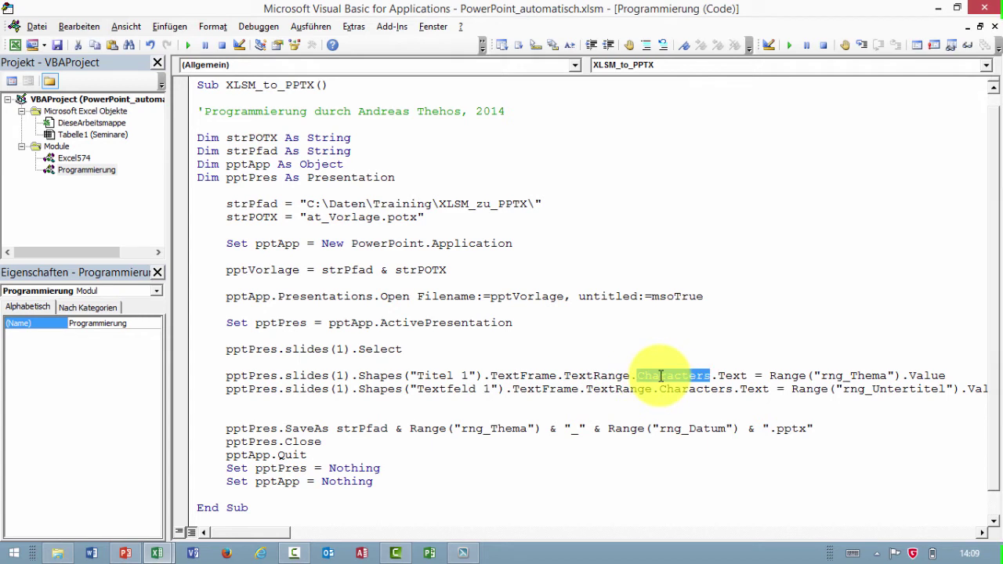
double_click(731, 376)
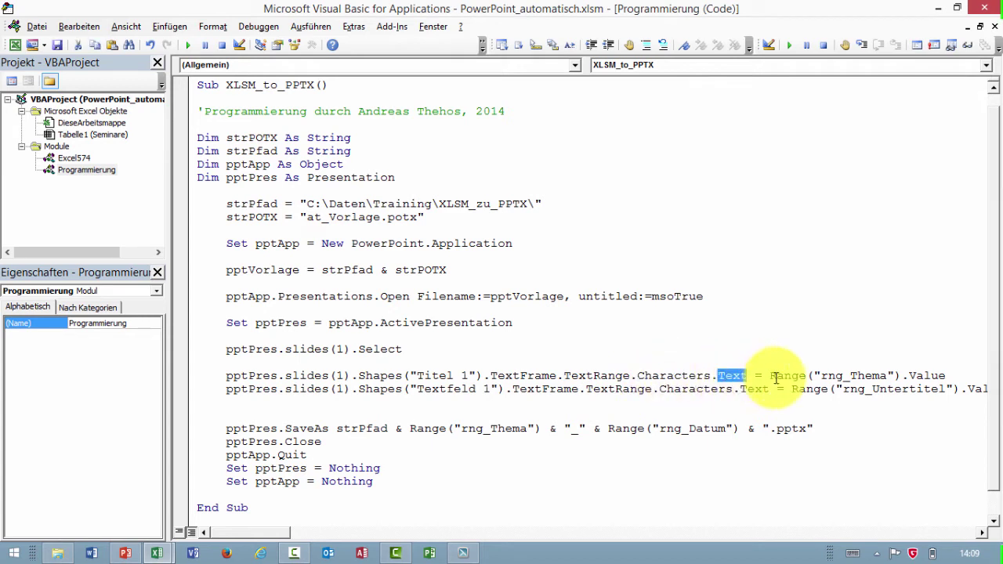
left_click_drag(772, 375, 939, 373)
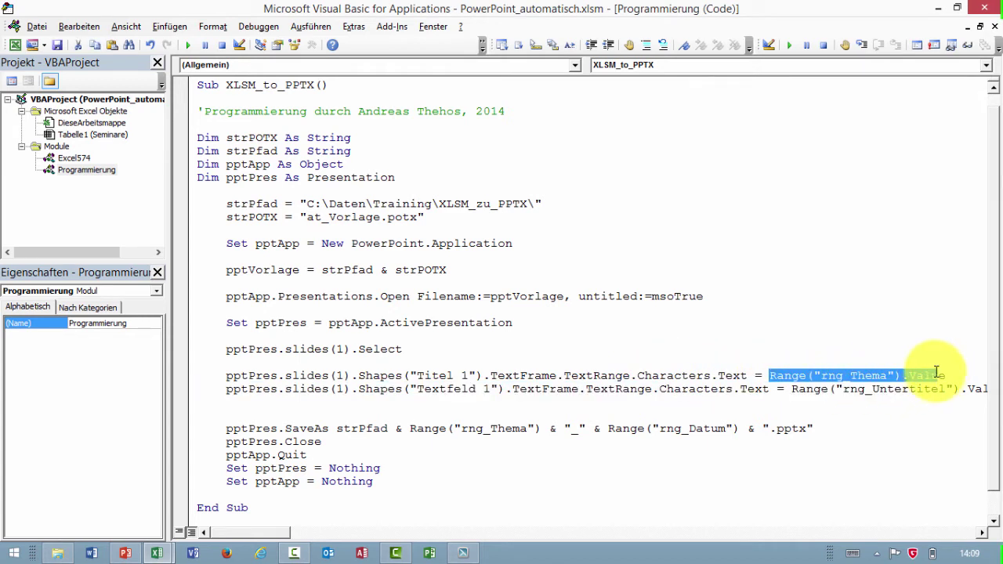
left_click(158, 554)
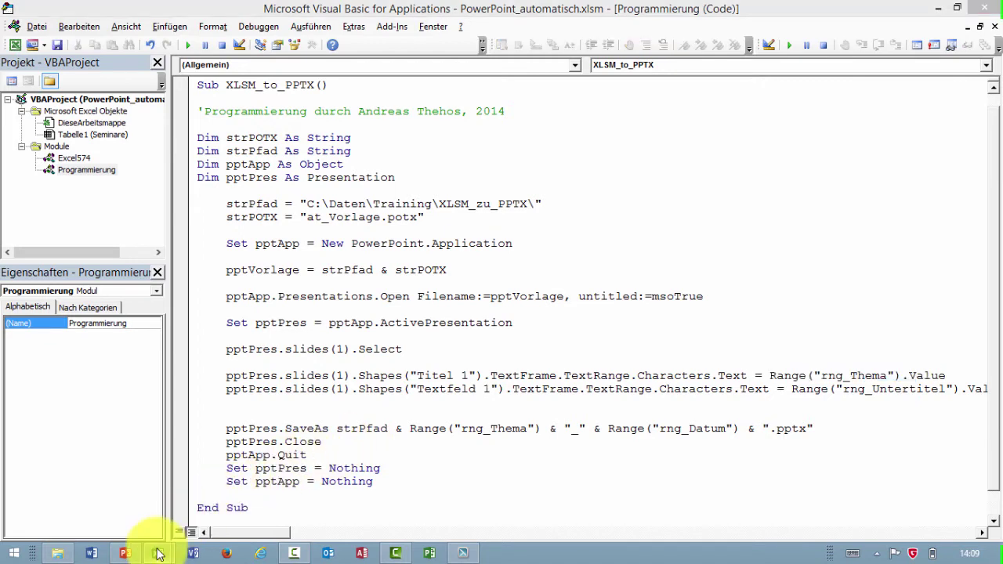
left_click(134, 479)
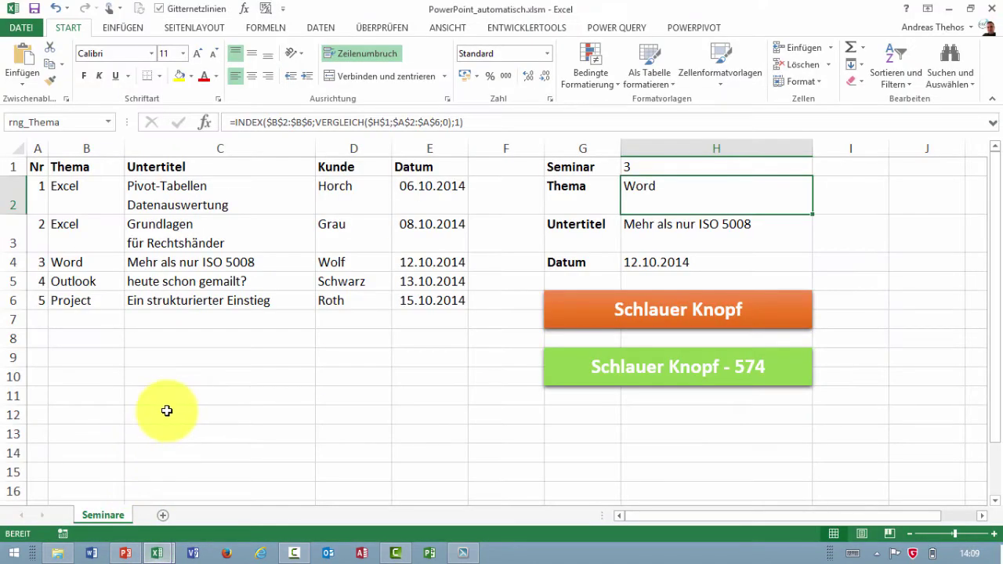
left_click(110, 122)
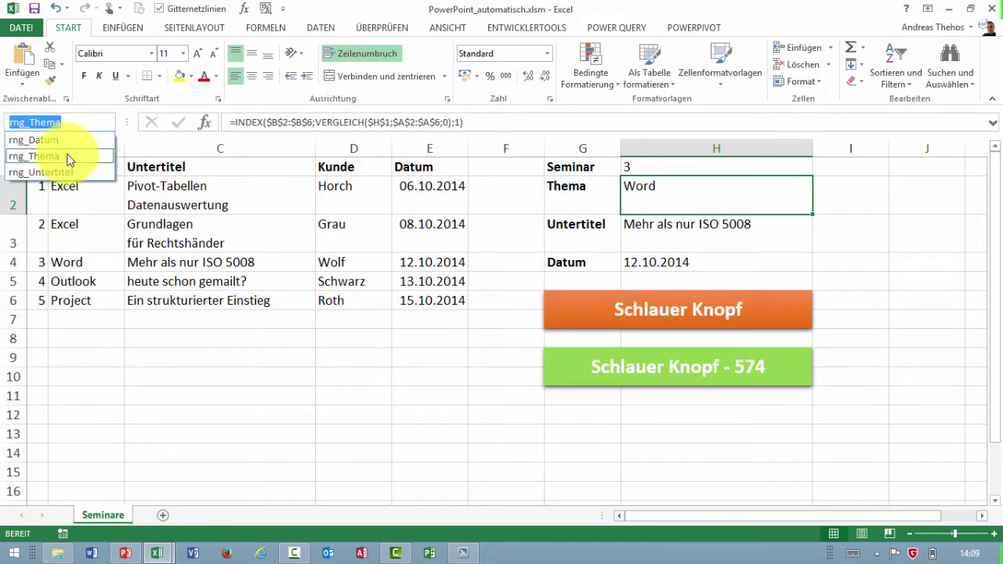
left_click(68, 155)
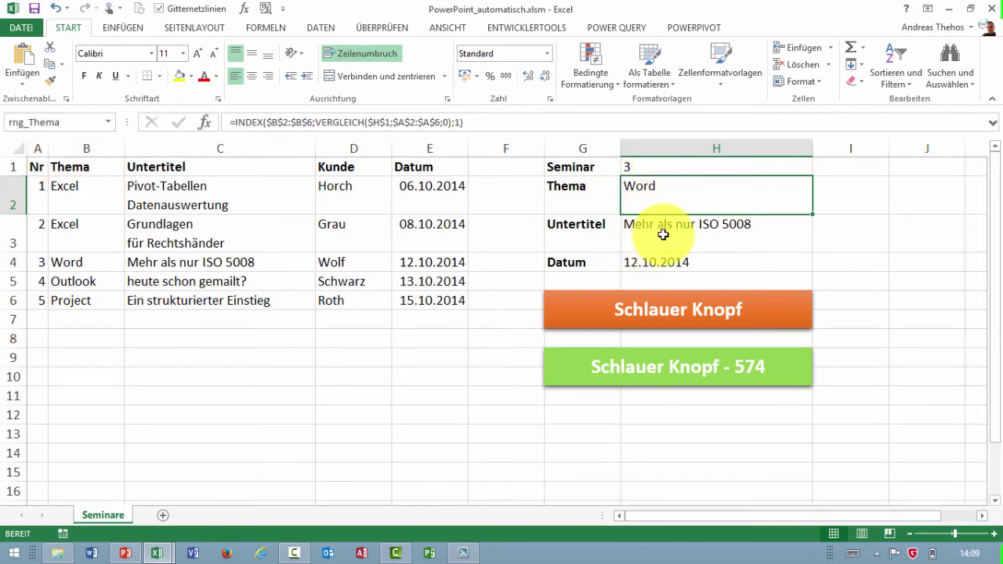
left_click(662, 227)
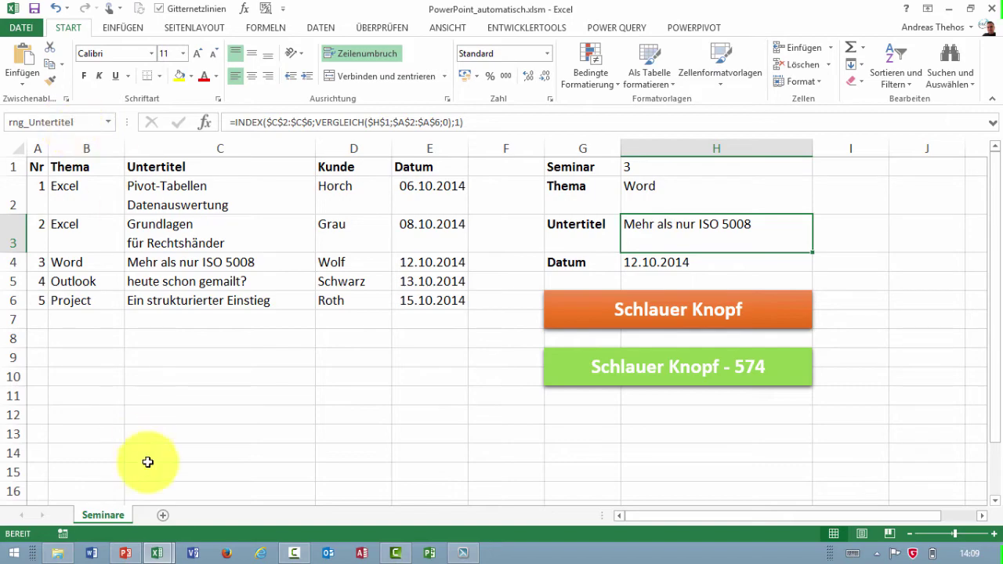
Step: Select the pptPres.slides(1).Select line and the Shapes("Titel 1") line in the macro
mouse_move(166, 558)
left_click(242, 501)
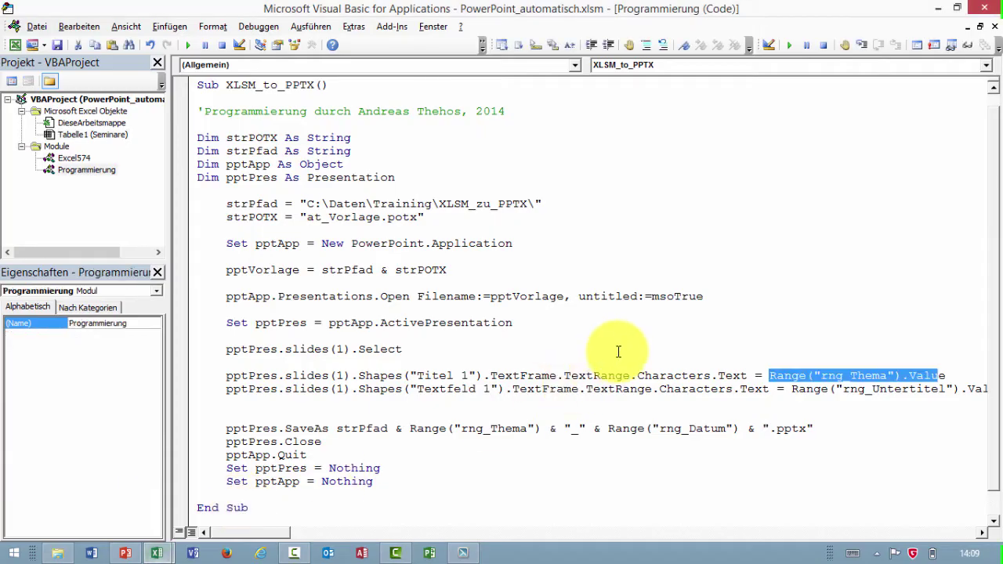
left_click_drag(227, 389, 502, 385)
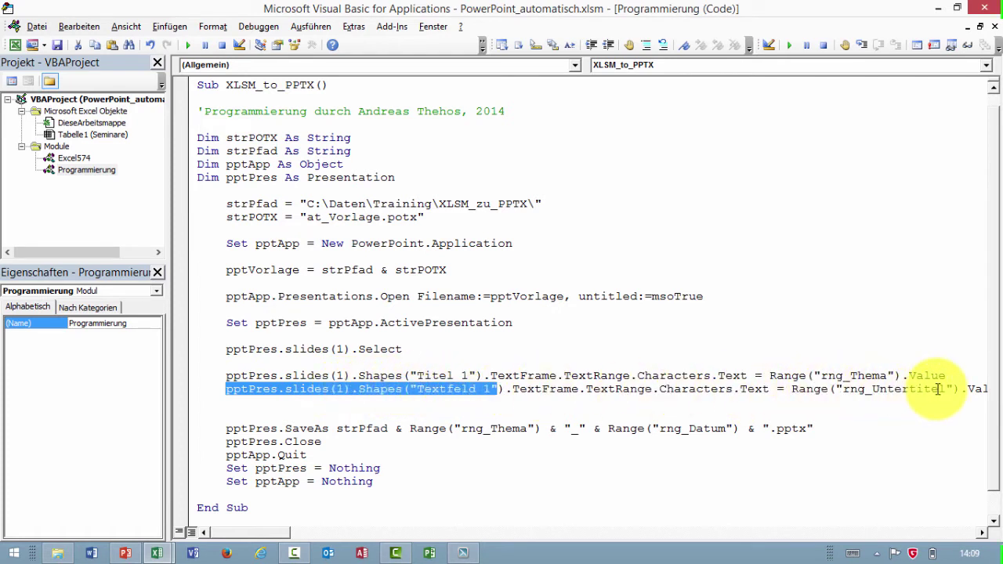
left_click(225, 404)
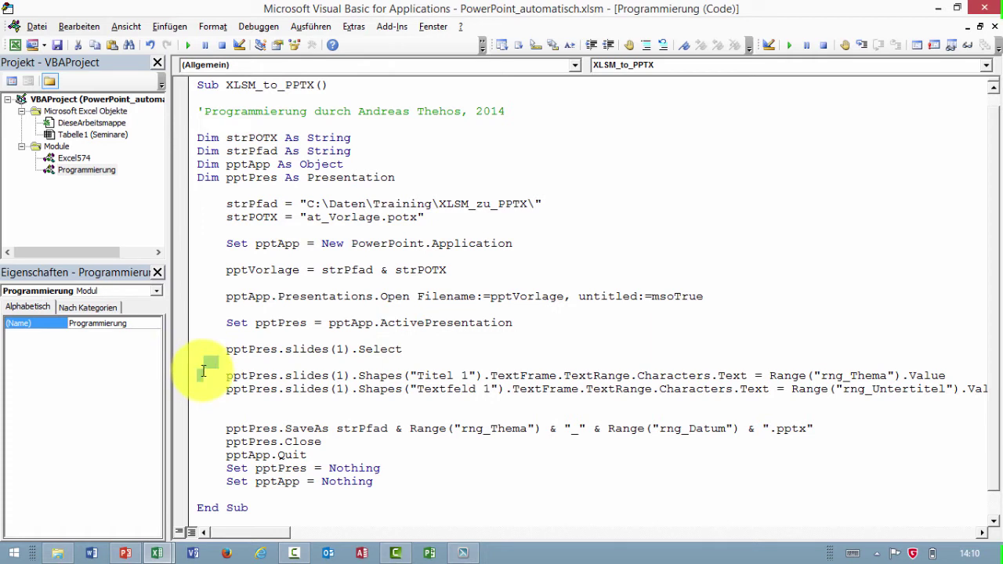
left_click_drag(191, 350, 209, 382)
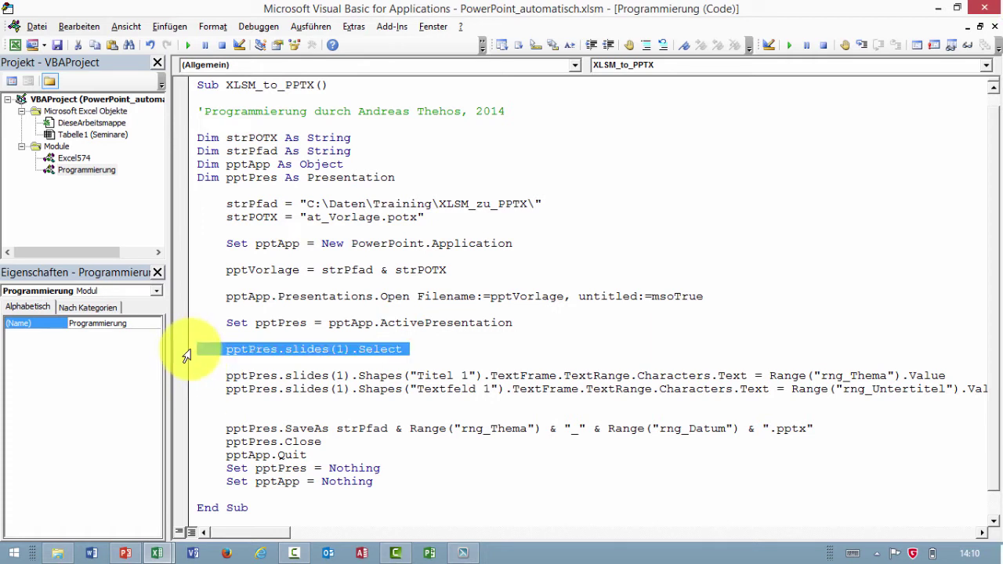
Step: Duplicate those lines for slide 2, targeting shape Thehos with the text "Hallo Welt"
key("ctrl+c")
left_click(205, 403)
key("ctrl+v")
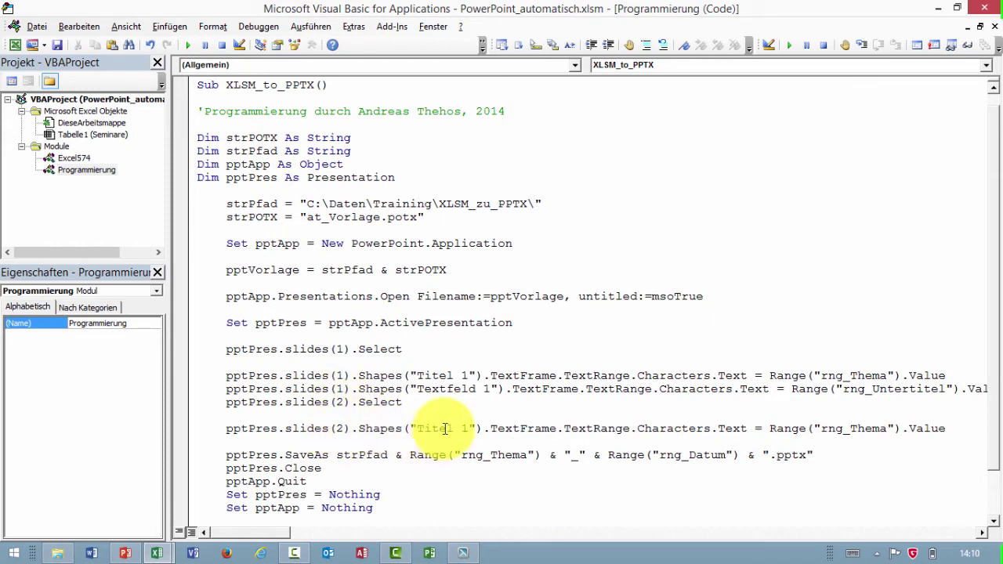
left_click_drag(418, 428, 466, 432)
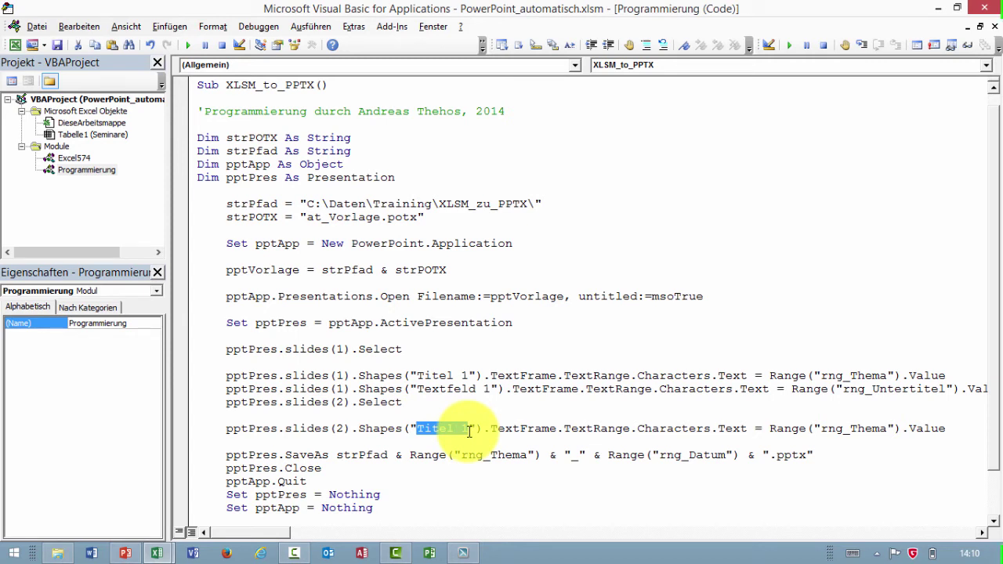
type("Thehos")
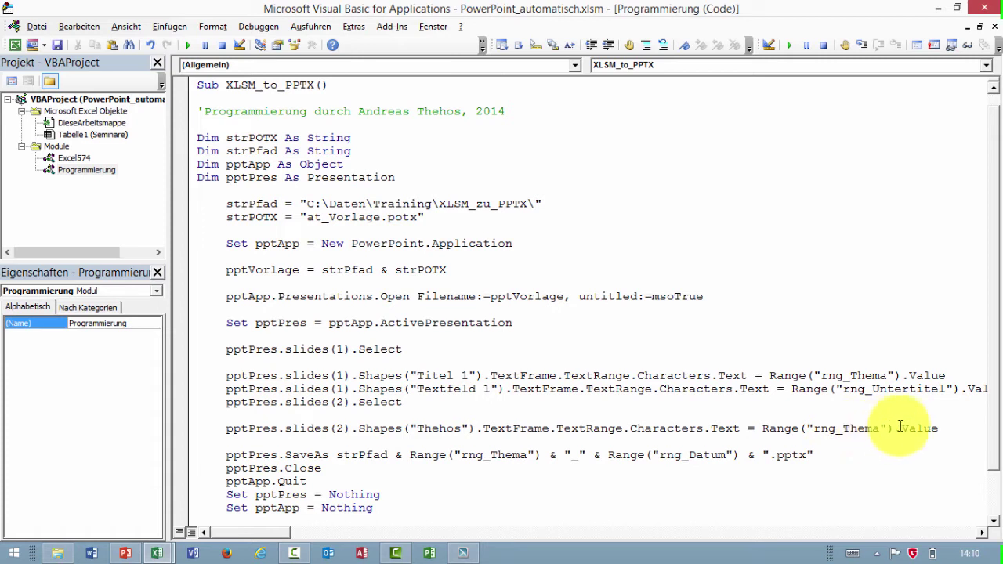
left_click_drag(938, 429, 764, 433)
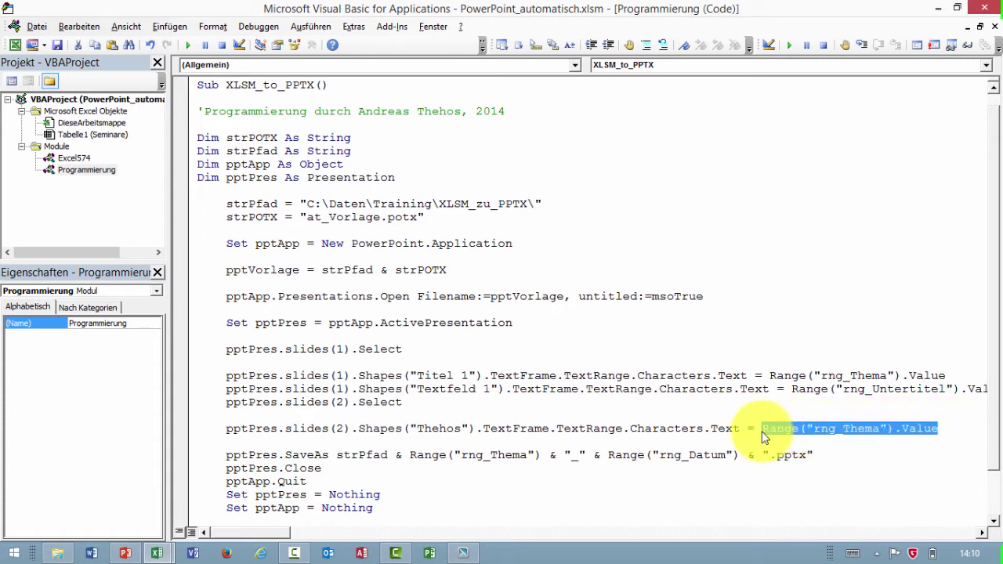
type("\"")
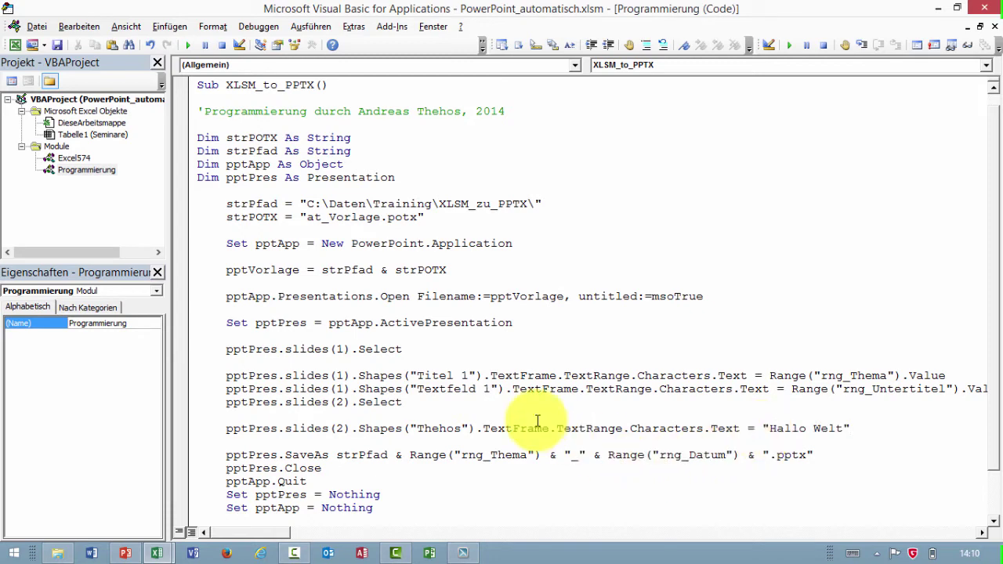
Step: Close the Präsentation1 window in PowerPoint and return to the XLSM_zu_PPTX folder
left_click(138, 554)
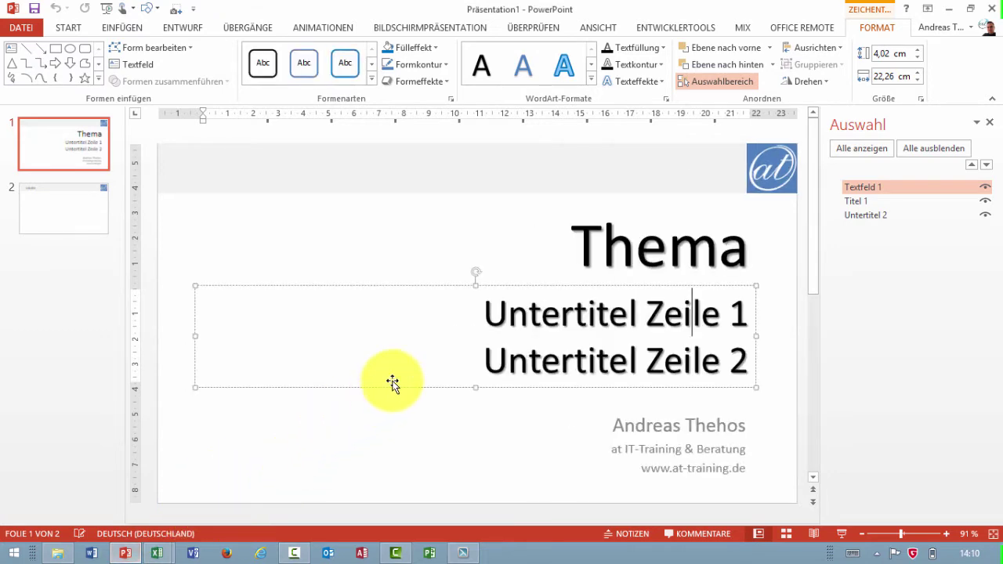
left_click(998, 9)
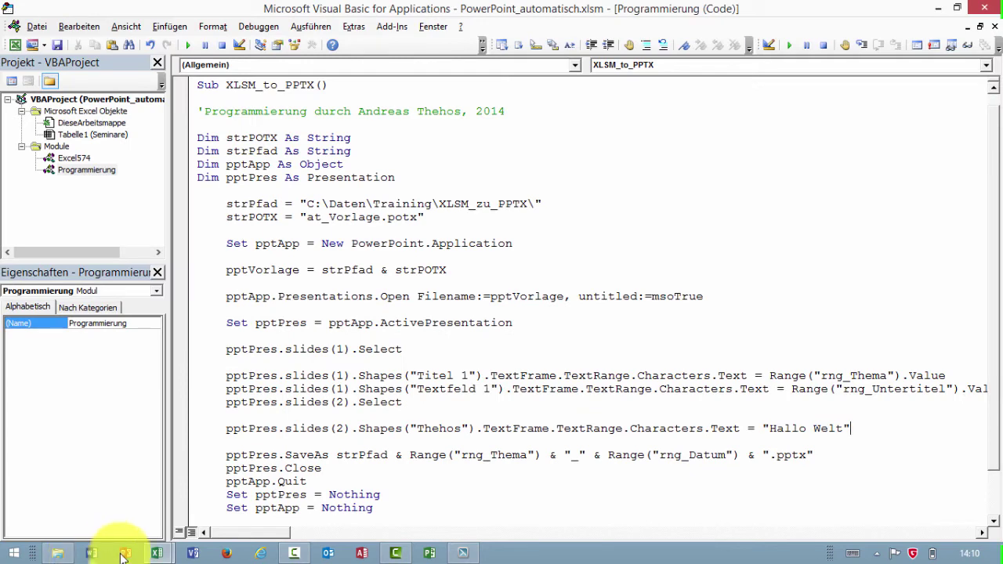
left_click(57, 554)
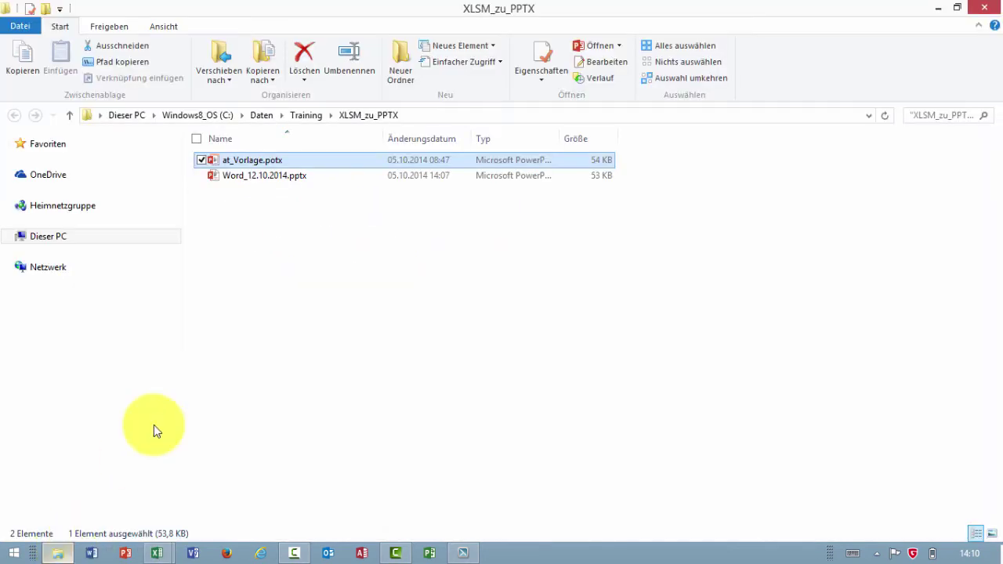
Step: Open the template at_Vorlage.potx itself with Öffnen and show its second slide, Inhalte
right_click(254, 164)
left_click(195, 189)
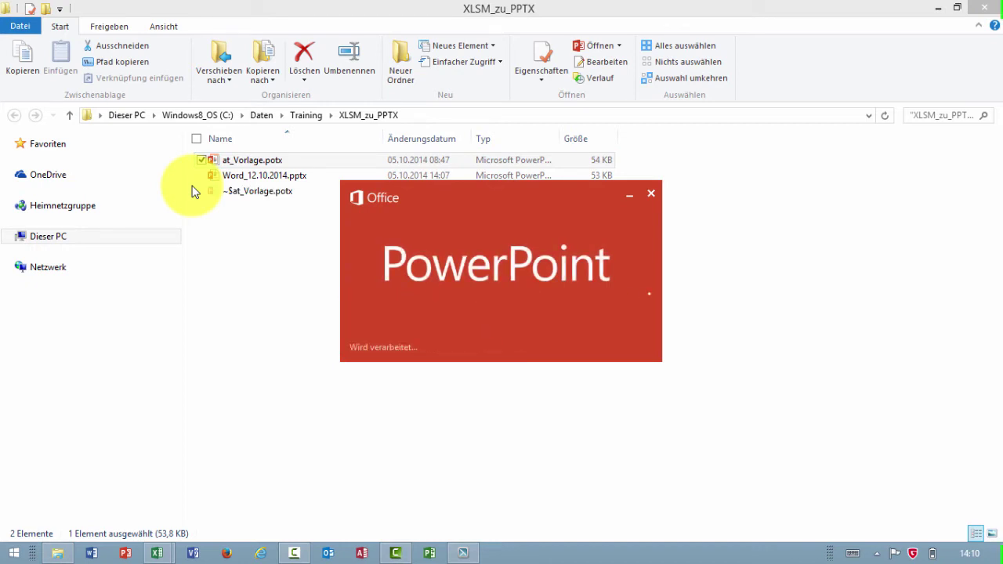
left_click(74, 206)
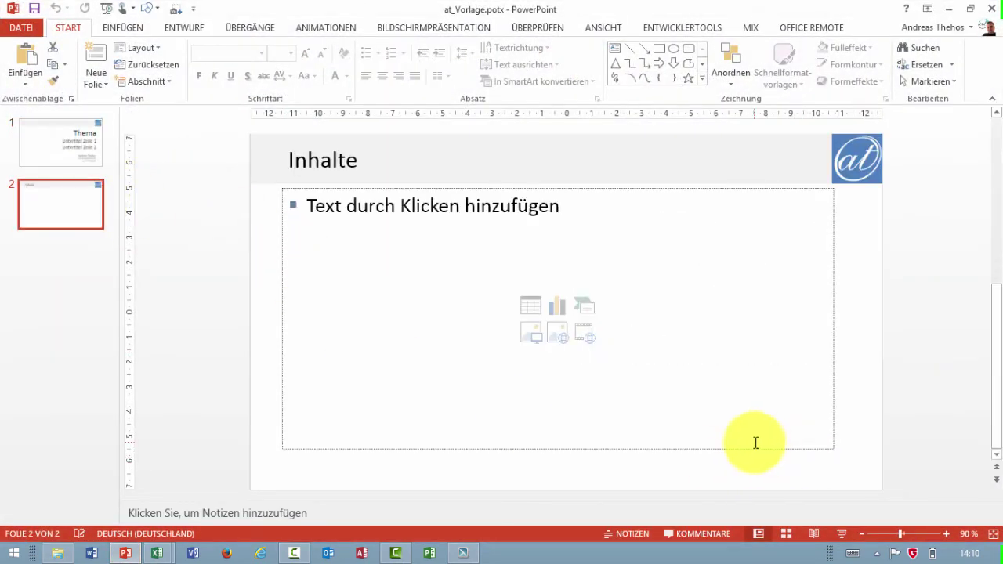
Step: Narrow slide 2's content placeholder and draw a text box beside it containing 'abc'
left_click(824, 446)
left_click_drag(831, 449, 657, 441)
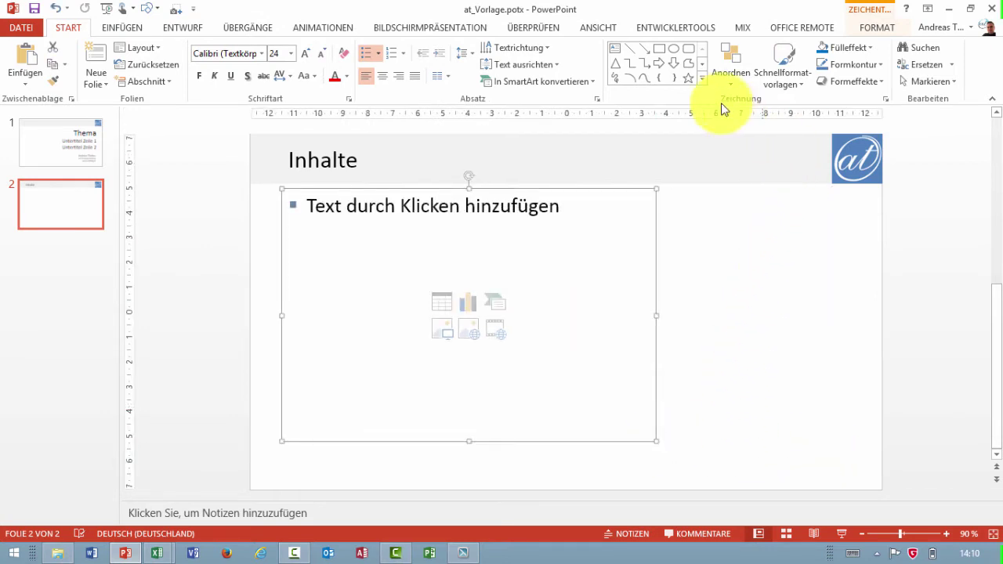
left_click(617, 49)
left_click_drag(665, 198, 835, 287)
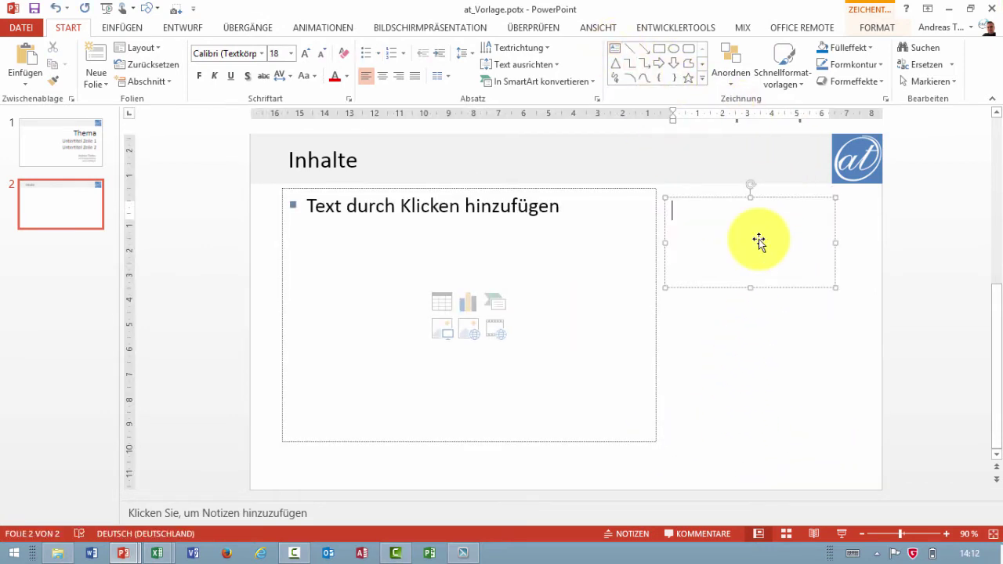
type("abc")
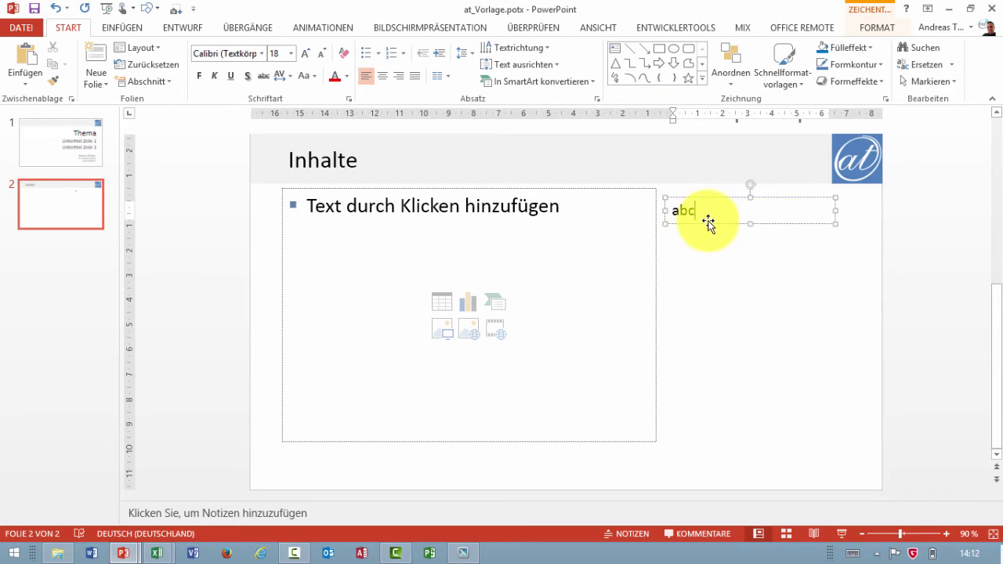
Step: Rename the new text box to 'Thehos' in the Selection Pane, then return to slide 1
left_click(879, 28)
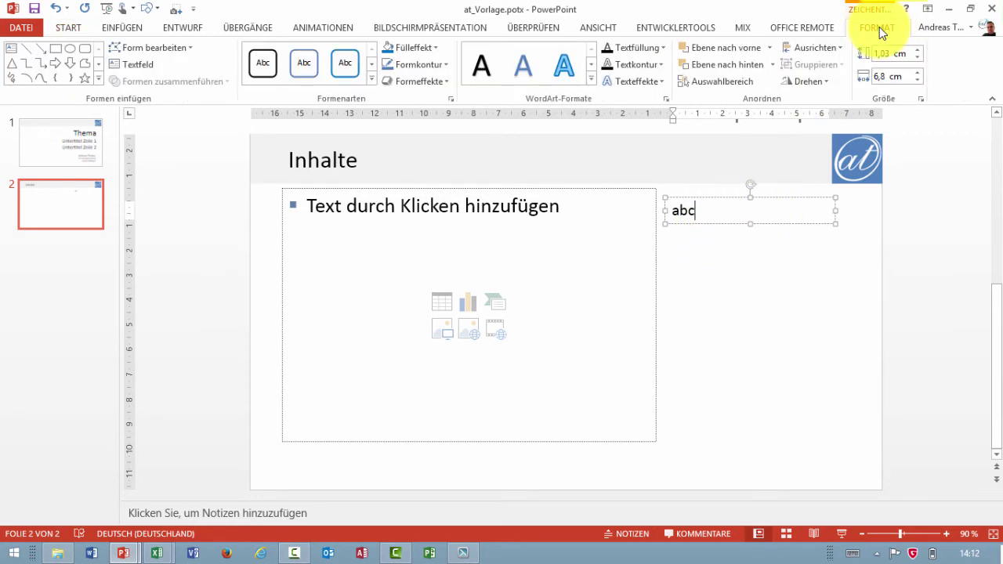
left_click(732, 81)
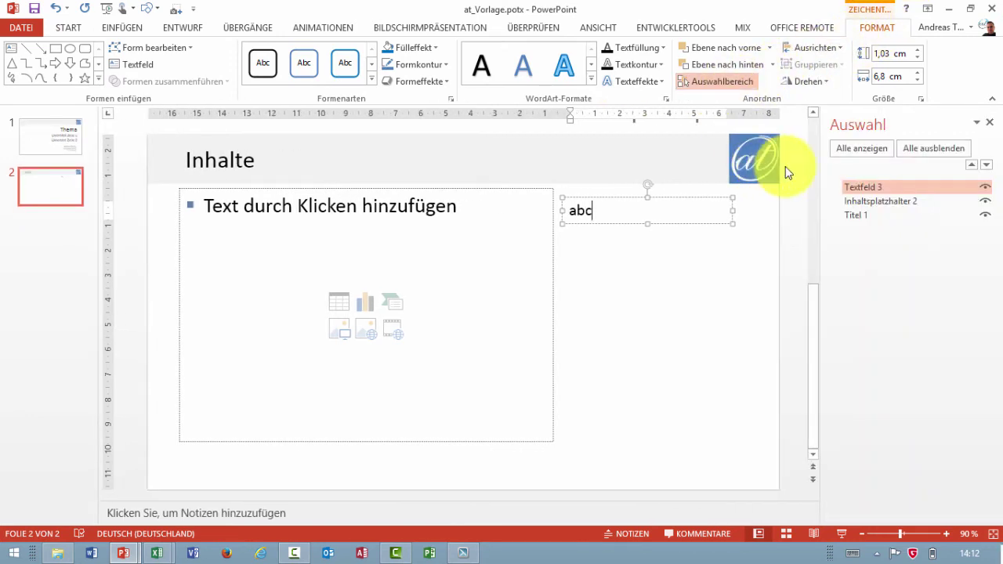
double_click(865, 188)
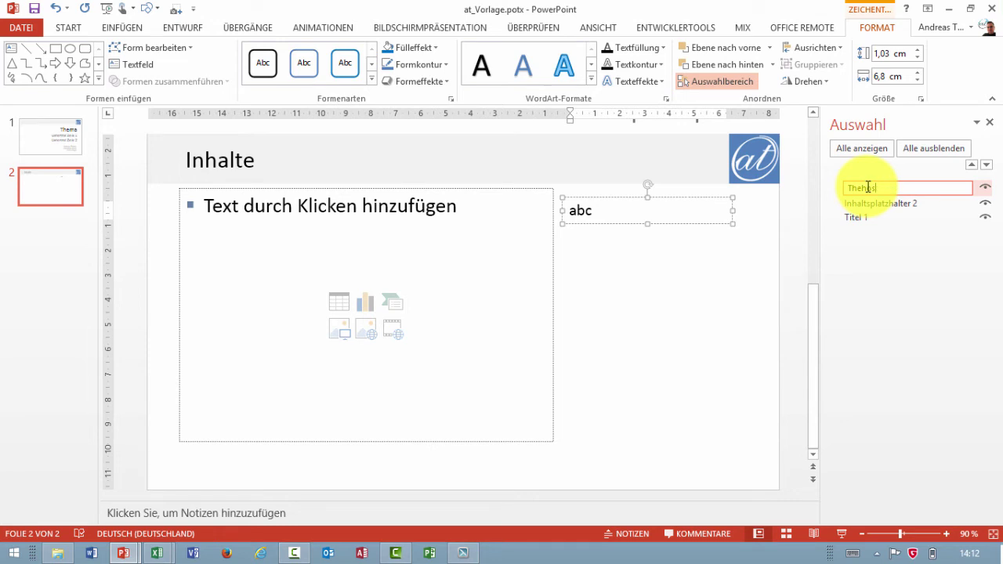
left_click(853, 203)
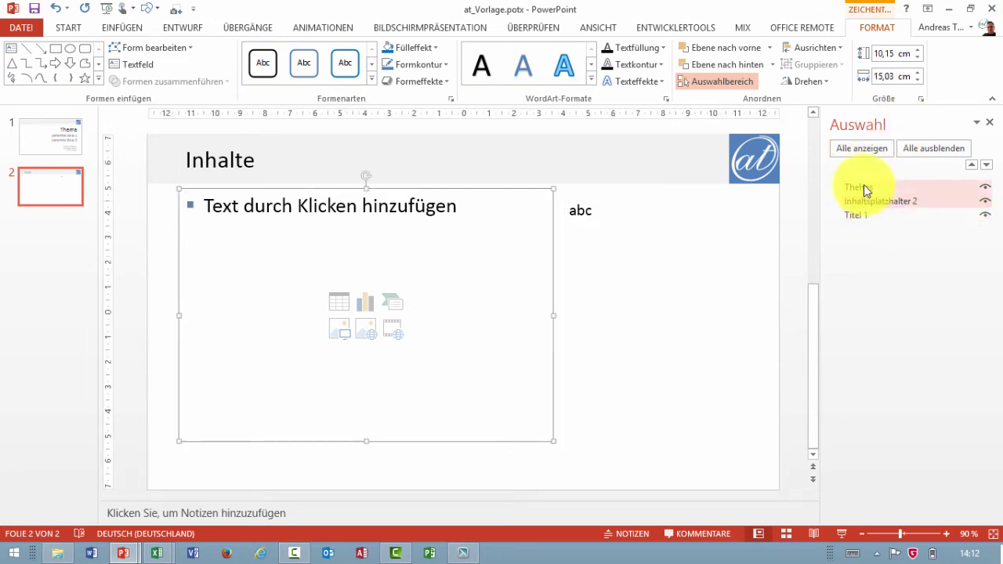
left_click(584, 210)
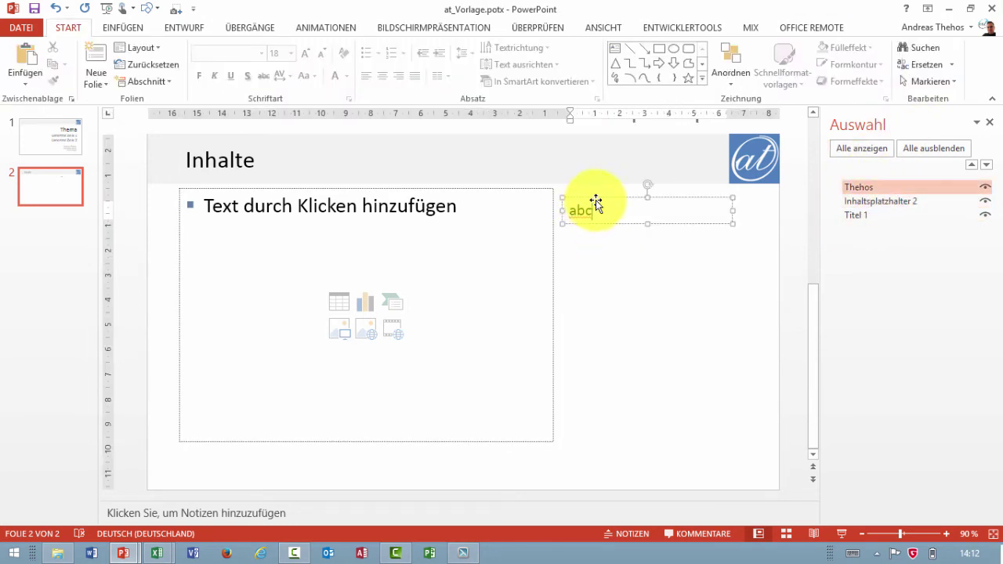
double_click(596, 203)
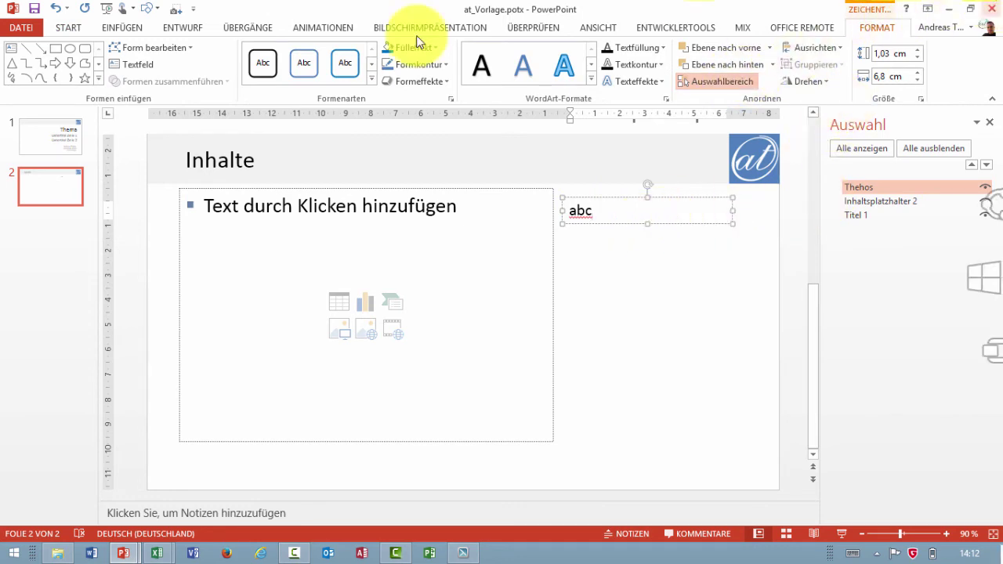
left_click(63, 141)
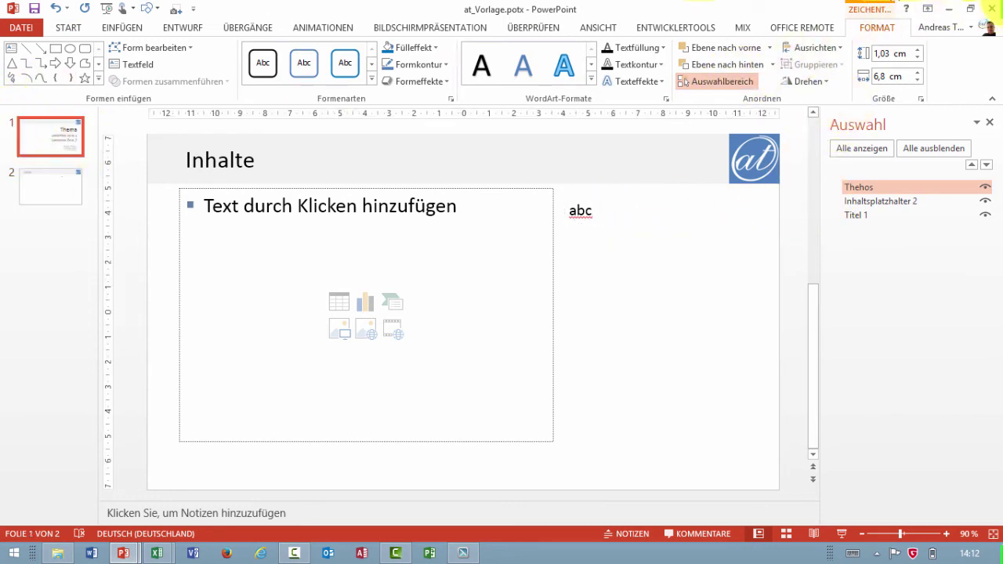
Step: Close and save the at_Vorlage.potx template, then close the Präsentation1 window
left_click(992, 15)
left_click(433, 296)
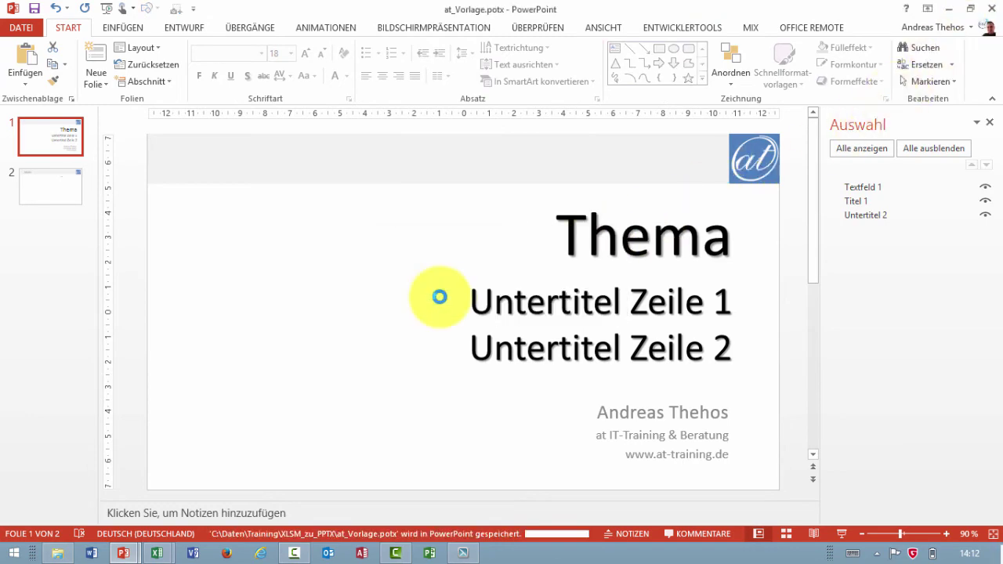
left_click(991, 14)
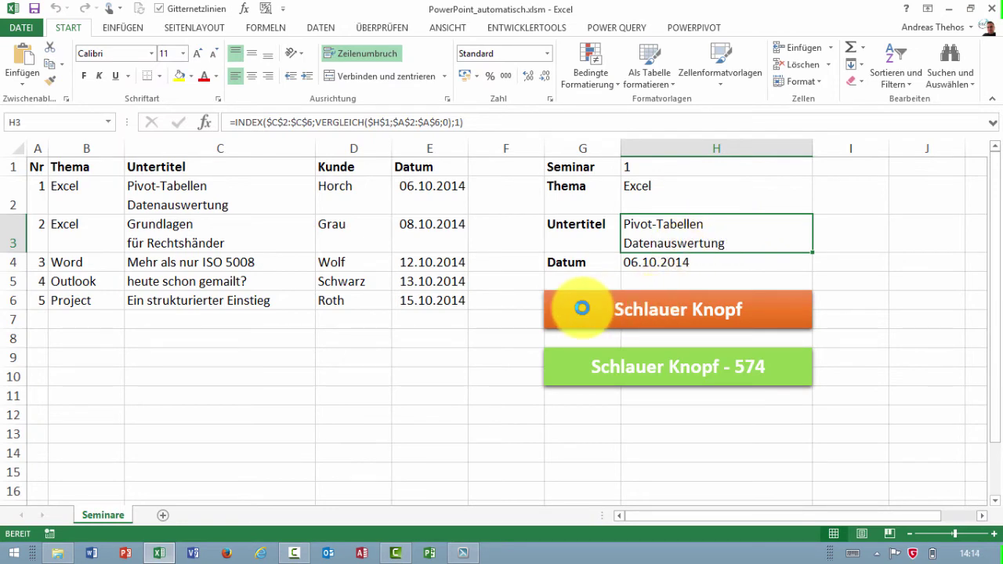
Step: Run the macro with the orange Schlauer Knopf button to build Excel_06.10.2014.pptx
left_click(582, 308)
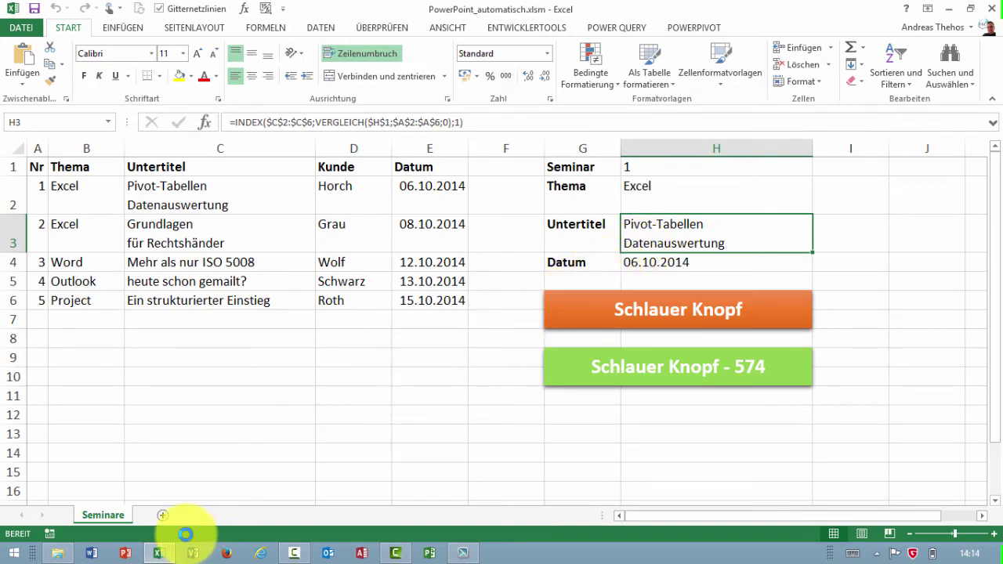
left_click(57, 554)
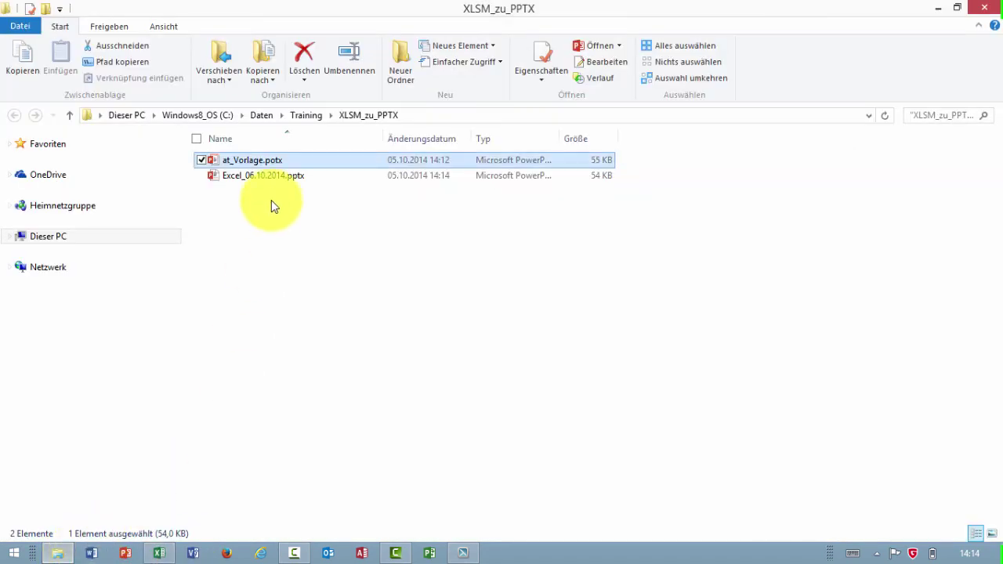
double_click(269, 178)
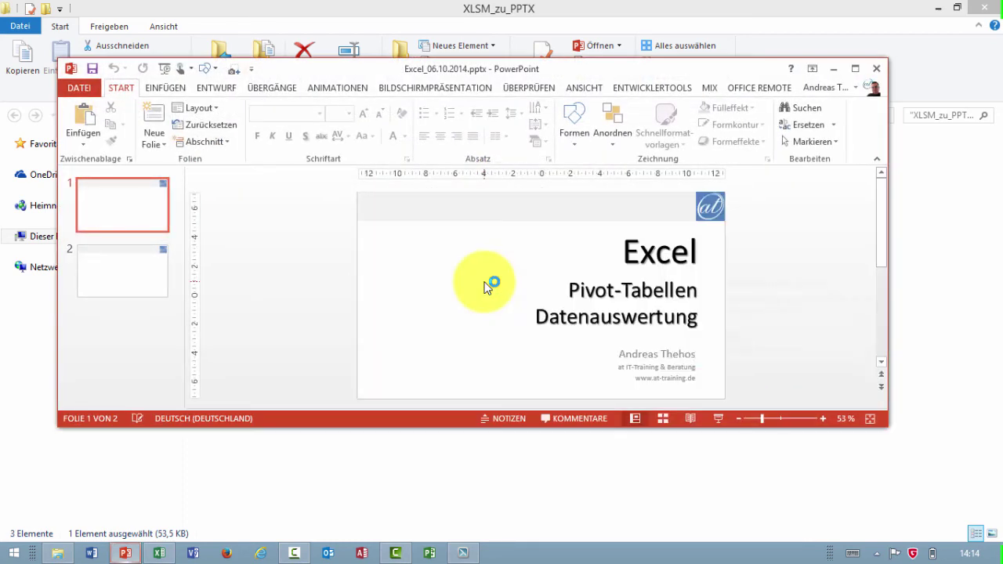
left_click(129, 253)
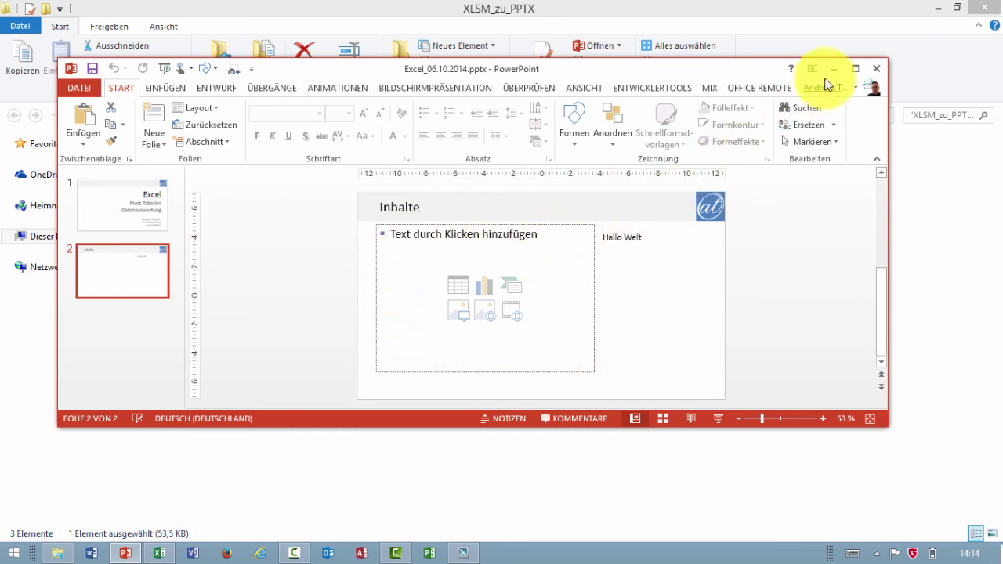
left_click(880, 70)
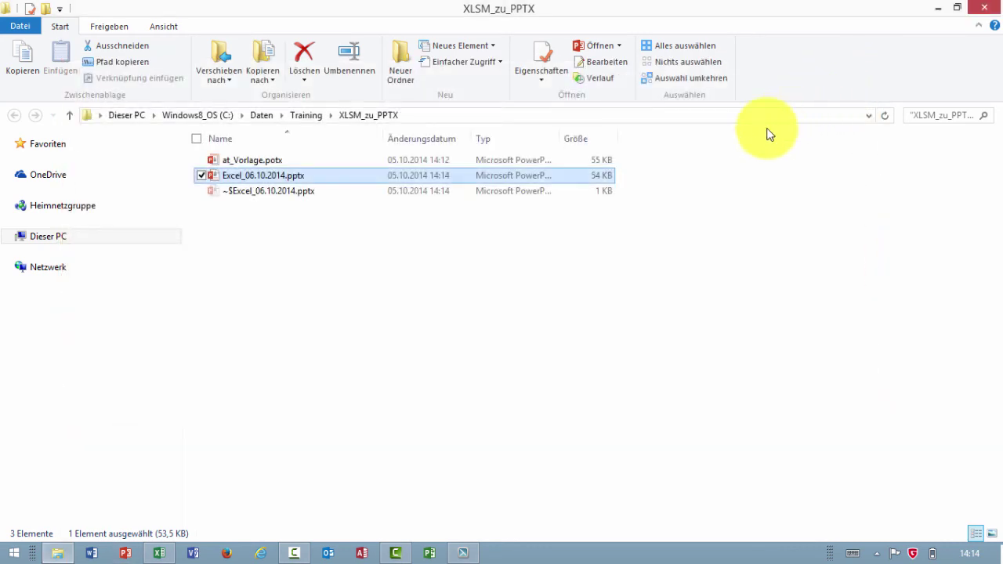
Step: Return to Excel and show the Programmierung module's code in the VBA editor (Alt+F11)
left_click(174, 550)
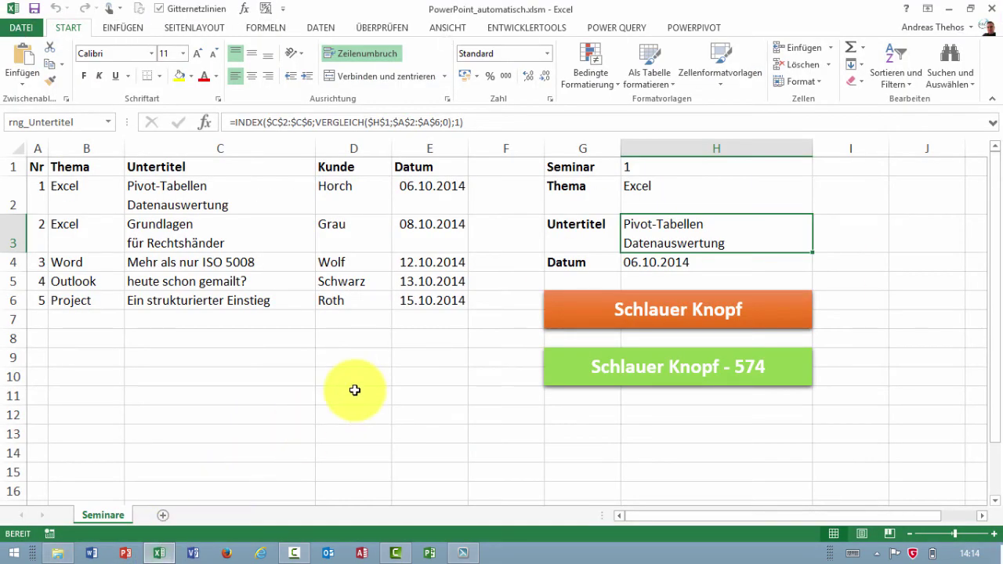
key("alt+F11")
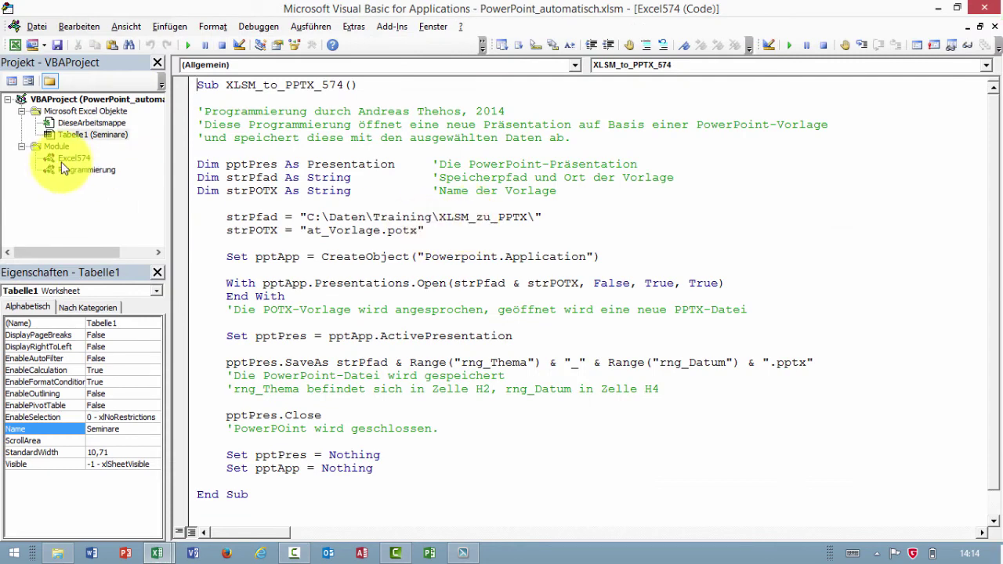
double_click(83, 169)
scroll(459, 221, "down", 2)
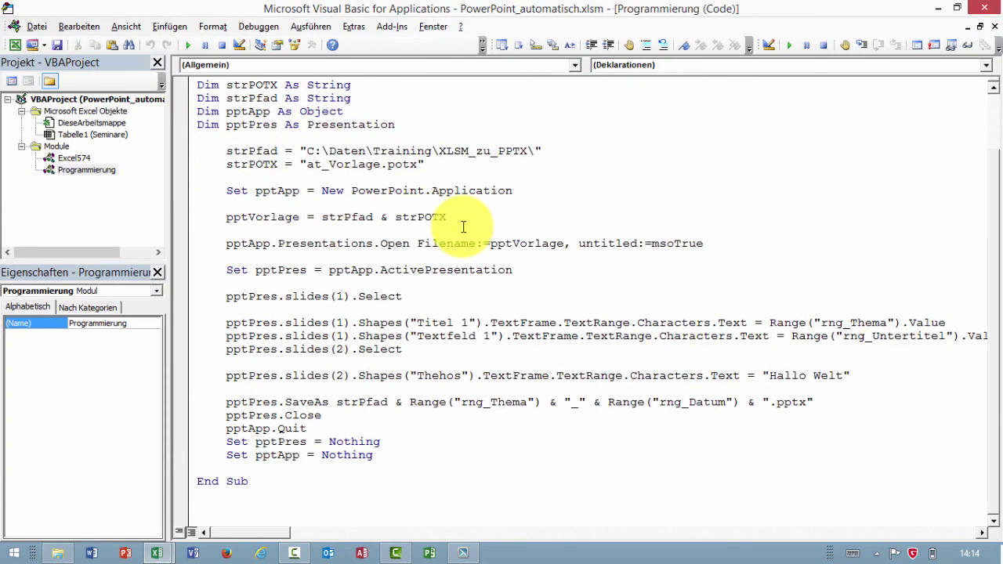